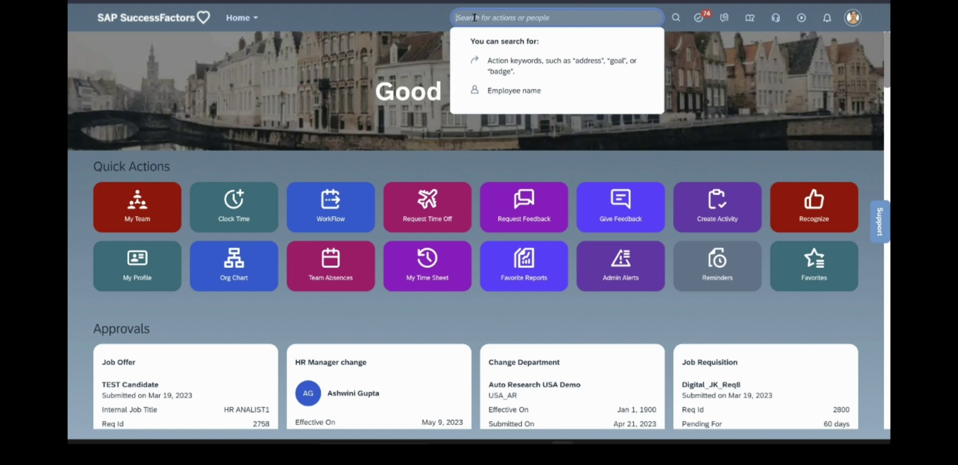
- Look up the Payroll Admin employee by name and review the personal and employment information in the profile
{"action": "type", "text": "tod"}
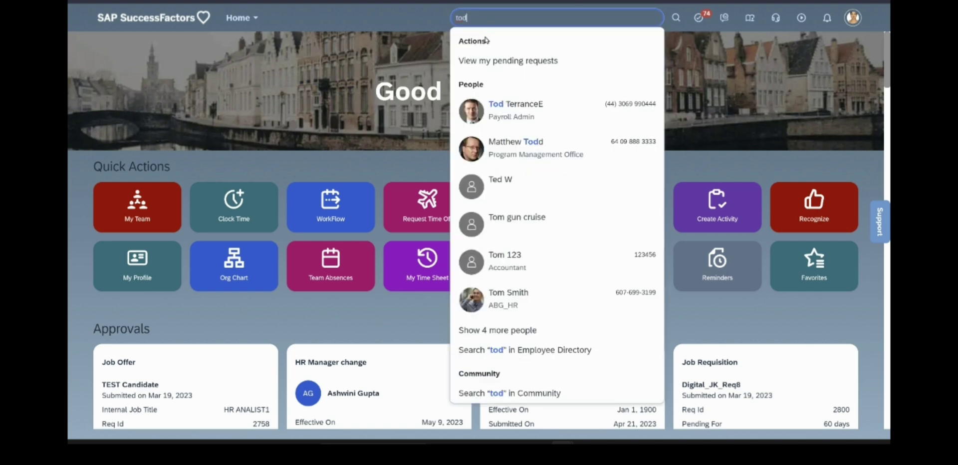
{"action": "left_click", "coordinate": [492, 111]}
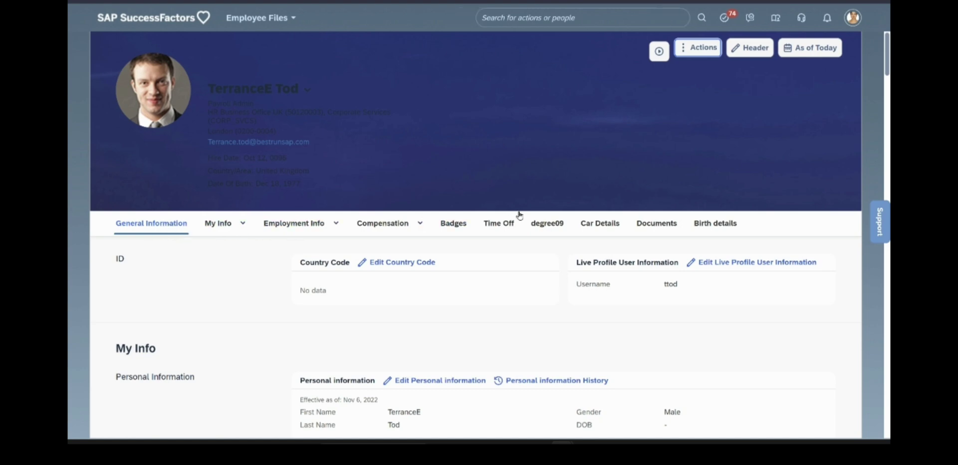
{"action": "left_click", "coordinate": [337, 225]}
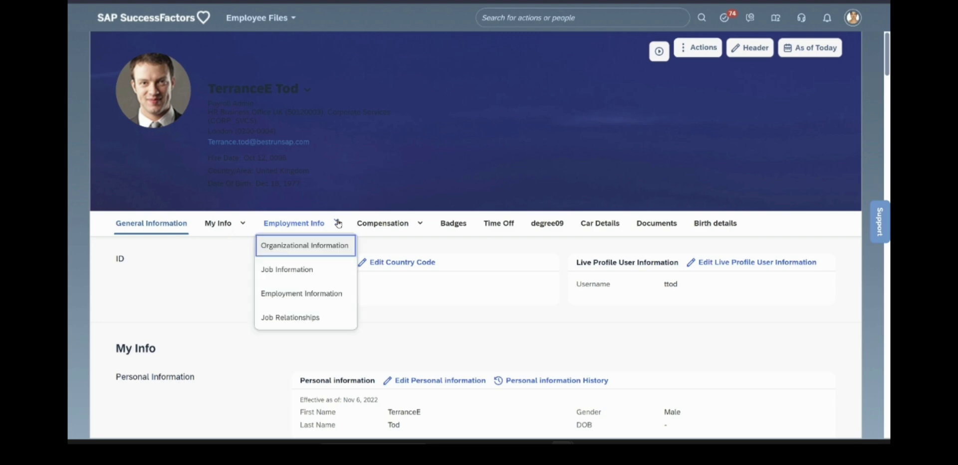
{"action": "left_click", "coordinate": [196, 332]}
{"action": "scroll", "coordinate": [224, 305], "scroll_direction": "down", "scroll_amount": 2}
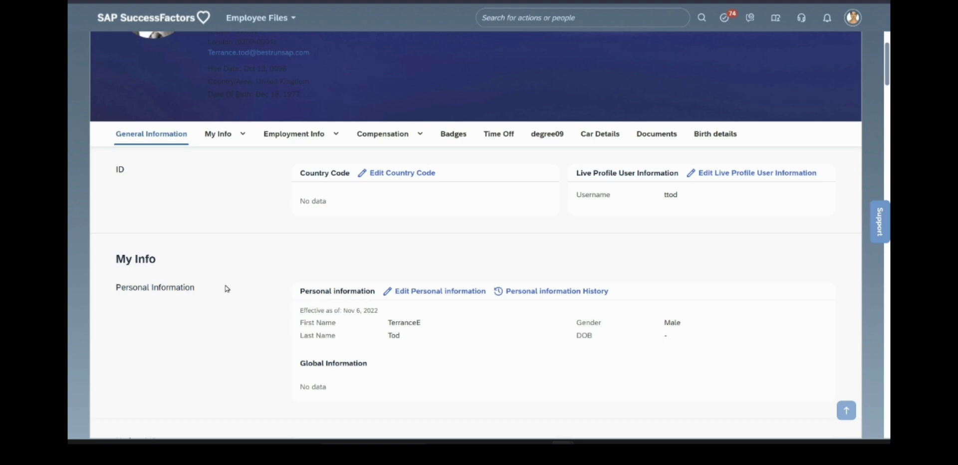
{"action": "scroll", "coordinate": [228, 289], "scroll_direction": "down", "scroll_amount": 1}
{"action": "scroll", "coordinate": [474, 274], "scroll_direction": "down", "scroll_amount": 7}
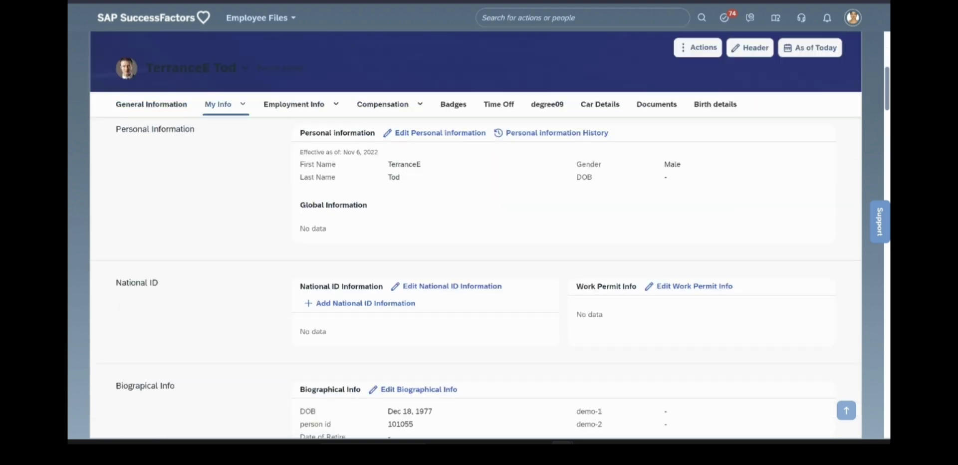
{"action": "scroll", "coordinate": [474, 280], "scroll_direction": "down", "scroll_amount": 6}
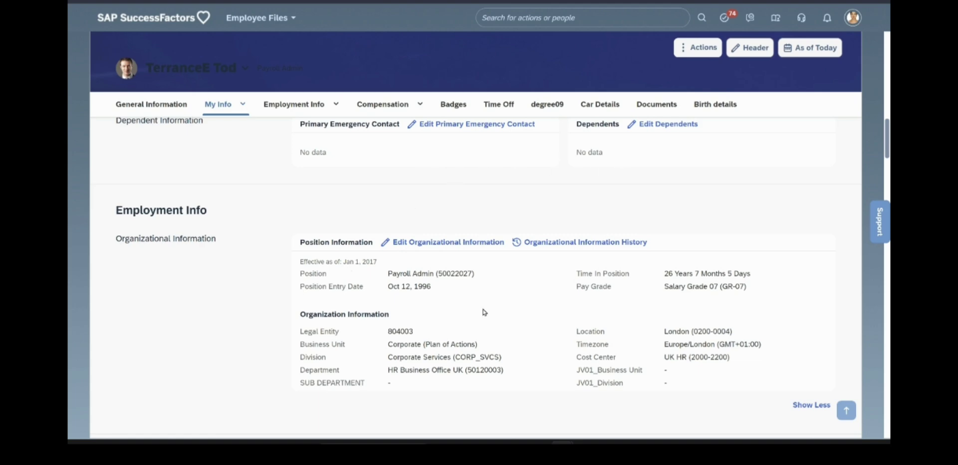
{"action": "scroll", "coordinate": [485, 312], "scroll_direction": "up", "scroll_amount": 9}
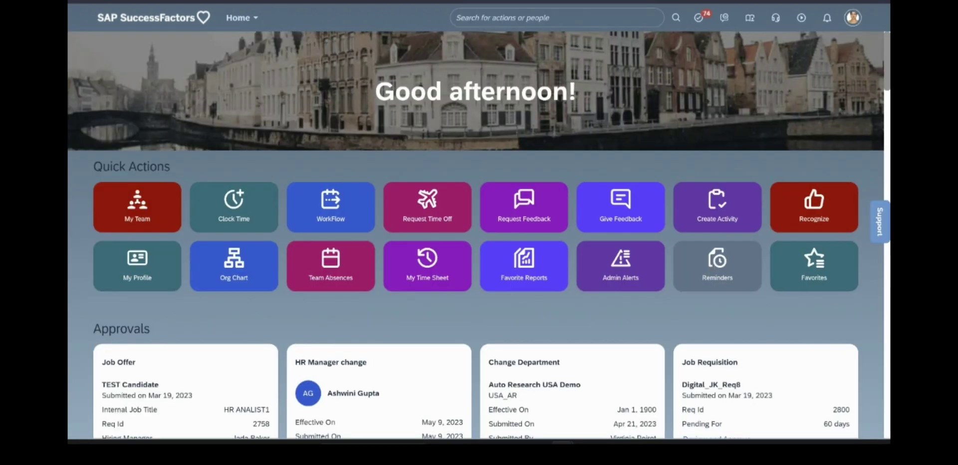
- Find the Configure Object Definitions action and start creating a new Object Definition
{"action": "left_click", "coordinate": [500, 14]}
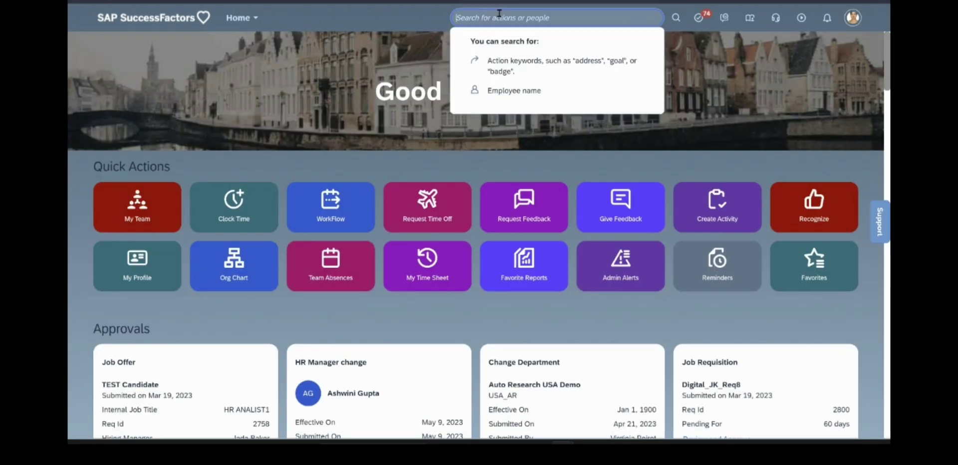
{"action": "type", "text": "configure object"}
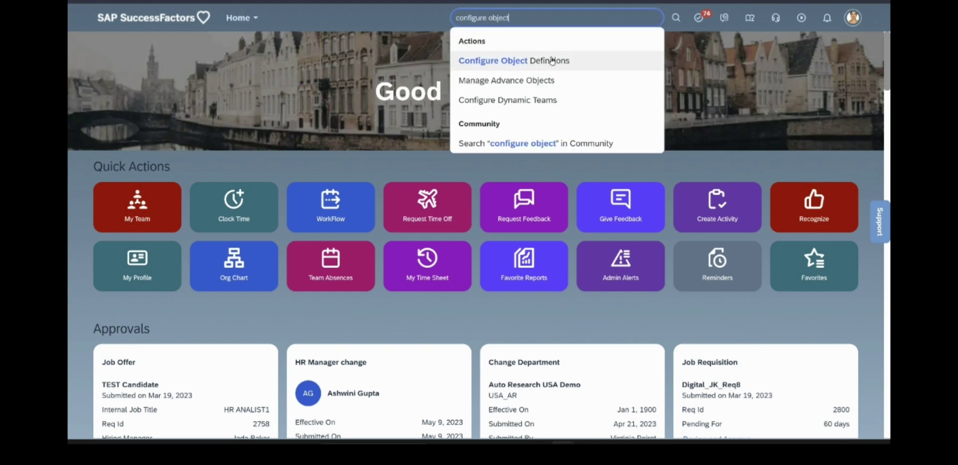
{"action": "left_click", "coordinate": [540, 64]}
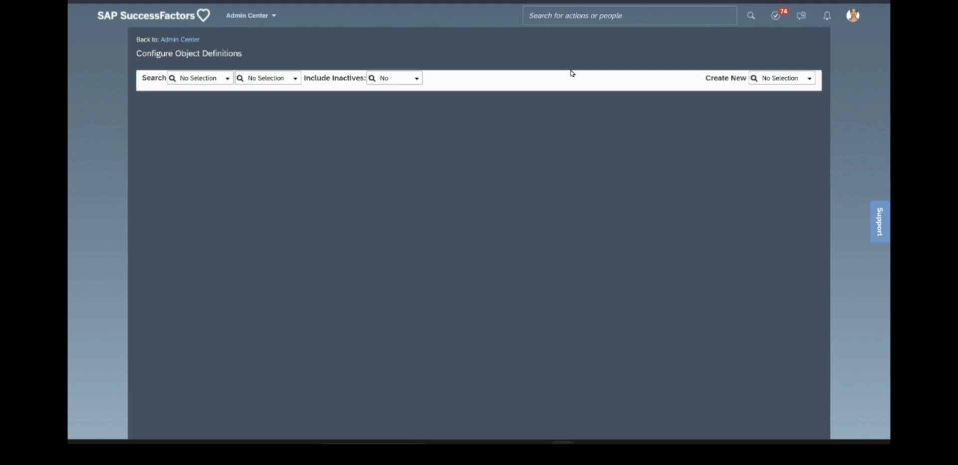
{"action": "left_click", "coordinate": [810, 80]}
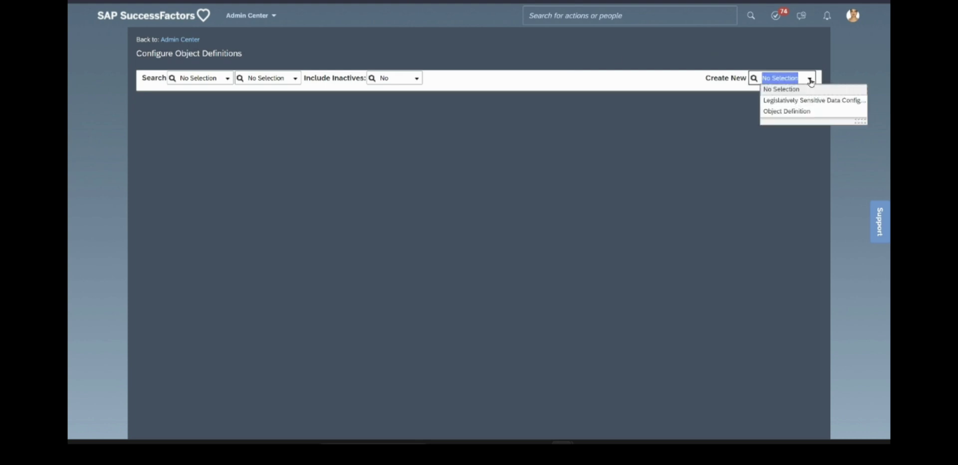
{"action": "left_click", "coordinate": [788, 112]}
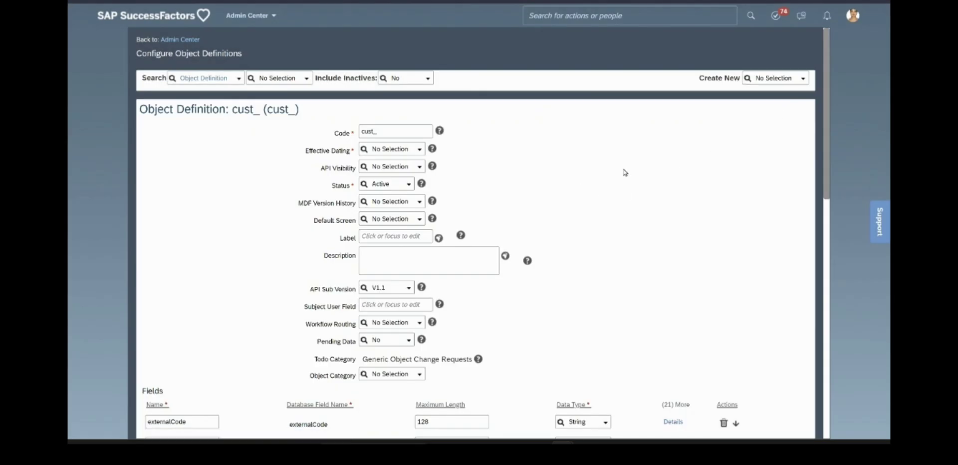
- Enter PreviousEmployment1 as the code of the new object definition
{"action": "left_click", "coordinate": [400, 132]}
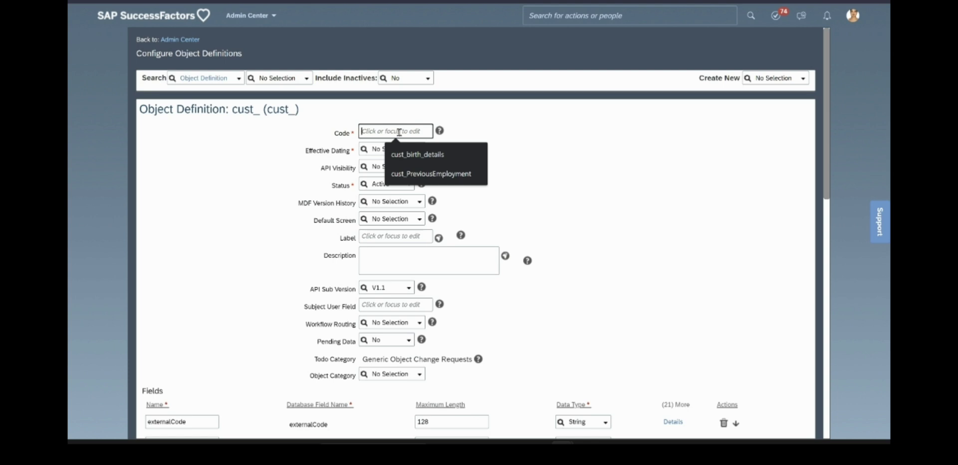
{"action": "type", "text": "Pro"}
{"action": "type", "text": "o"}
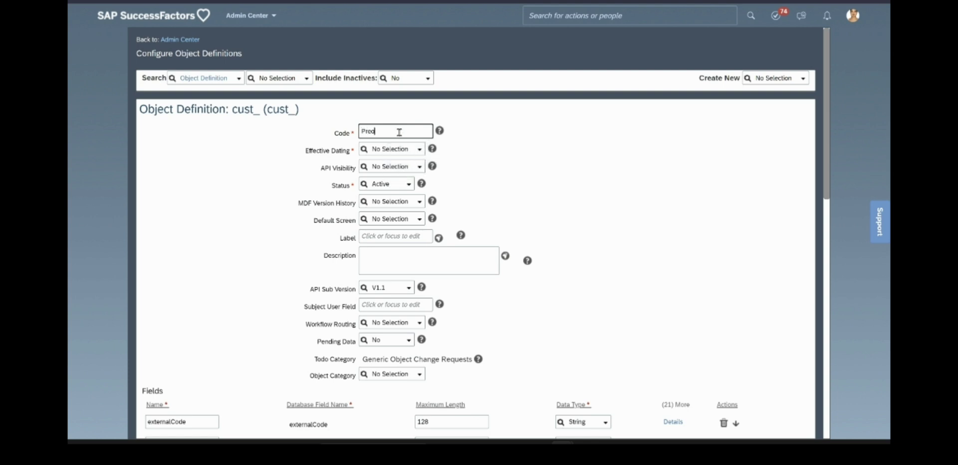
{"action": "key", "text": "BackSpace"}
{"action": "type", "text": "viousEmployment1"}
- Set the object's effective dating to Basic, accepting the mandatory-field change, and its API visibility to Editable
{"action": "left_click", "coordinate": [419, 152]}
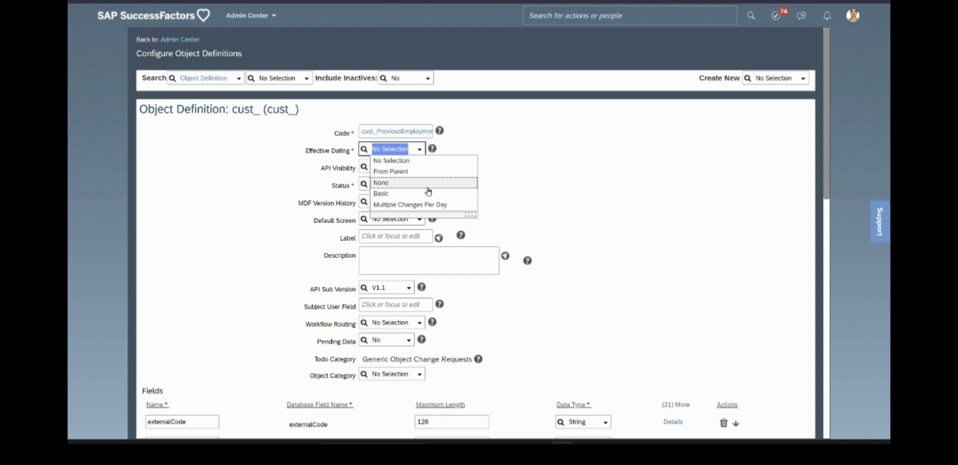
{"action": "left_click", "coordinate": [411, 194]}
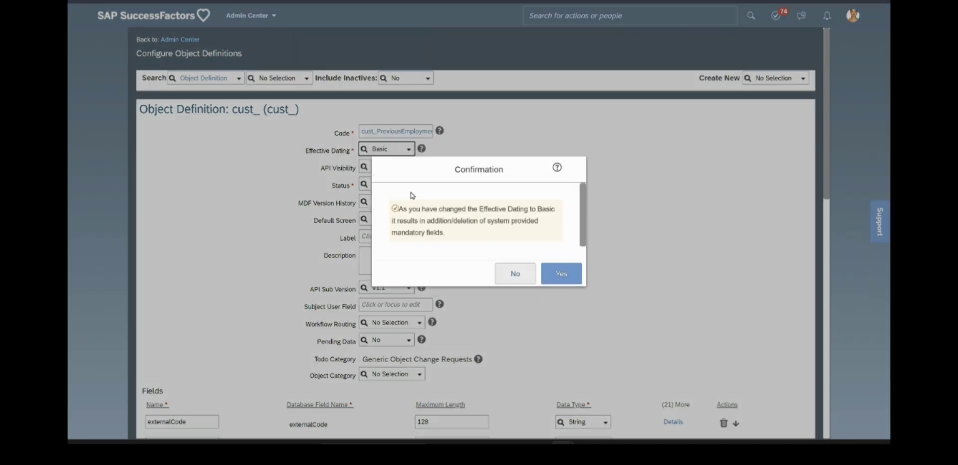
{"action": "left_click", "coordinate": [566, 279]}
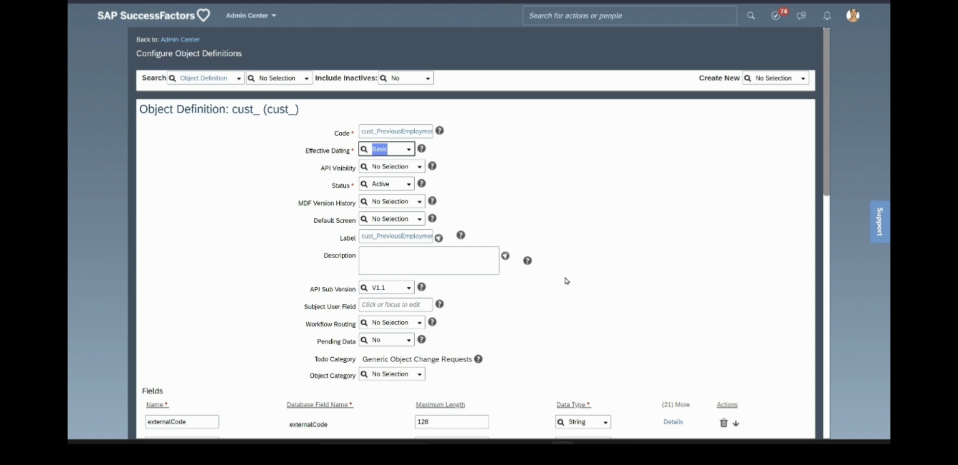
{"action": "left_click", "coordinate": [420, 168]}
{"action": "left_click", "coordinate": [421, 169]}
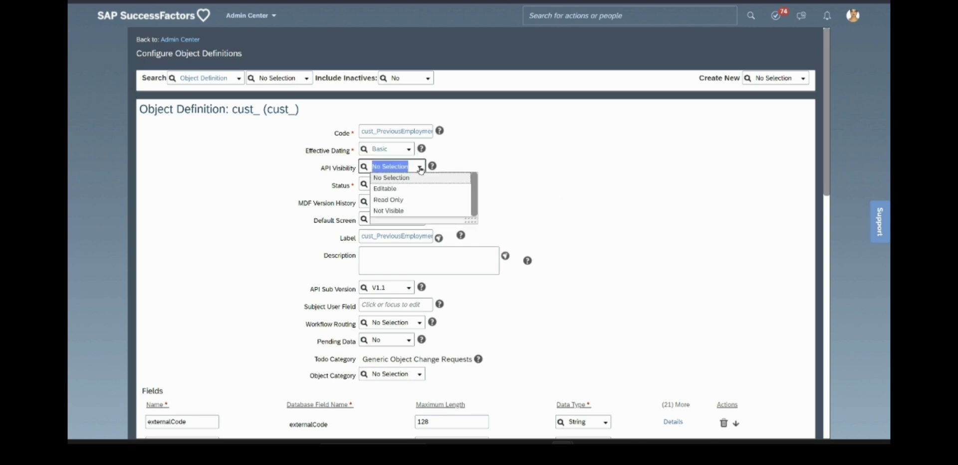
{"action": "left_click", "coordinate": [393, 190]}
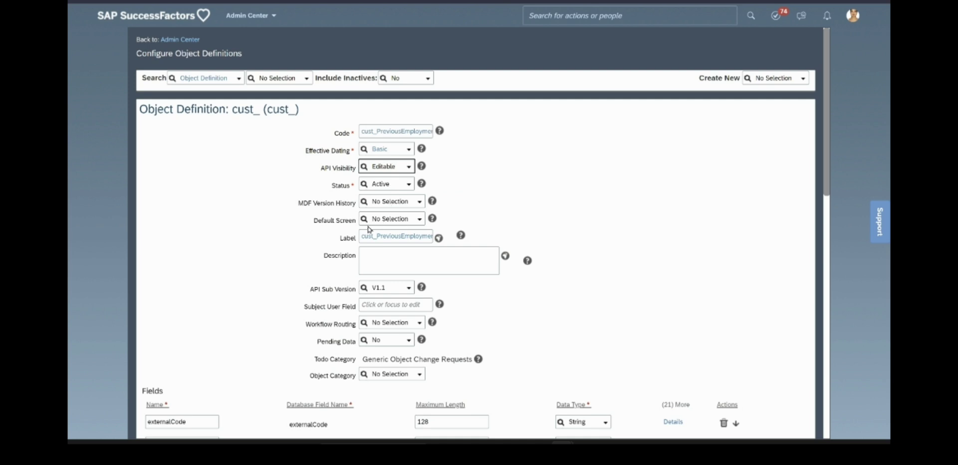
- Set the object's MDF version history to Complete History and accept the auditing change
{"action": "left_click", "coordinate": [419, 203]}
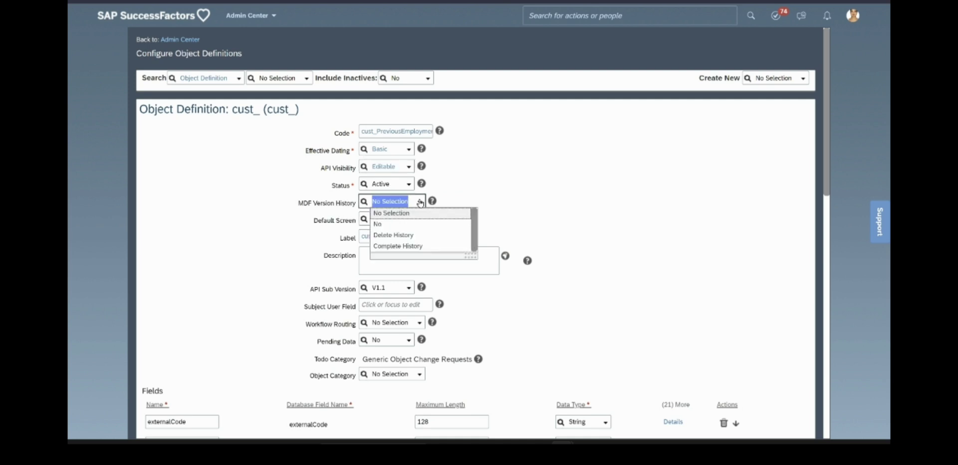
{"action": "left_click", "coordinate": [404, 247]}
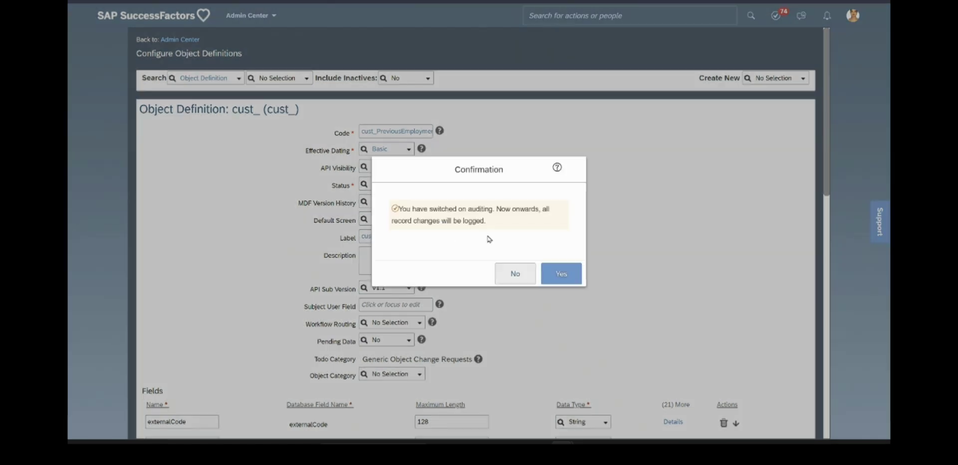
{"action": "left_click", "coordinate": [568, 279]}
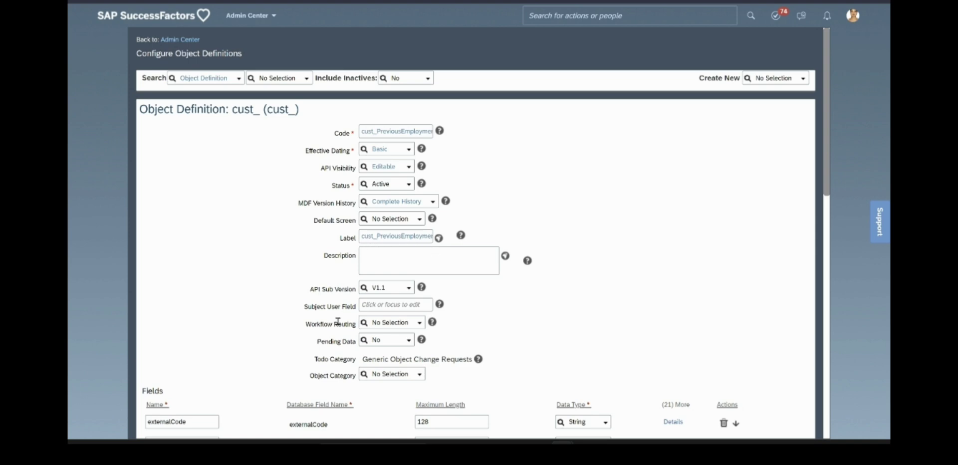
- Change the data type of the externalCode field to User
{"action": "scroll", "coordinate": [338, 322], "scroll_direction": "down", "scroll_amount": 4}
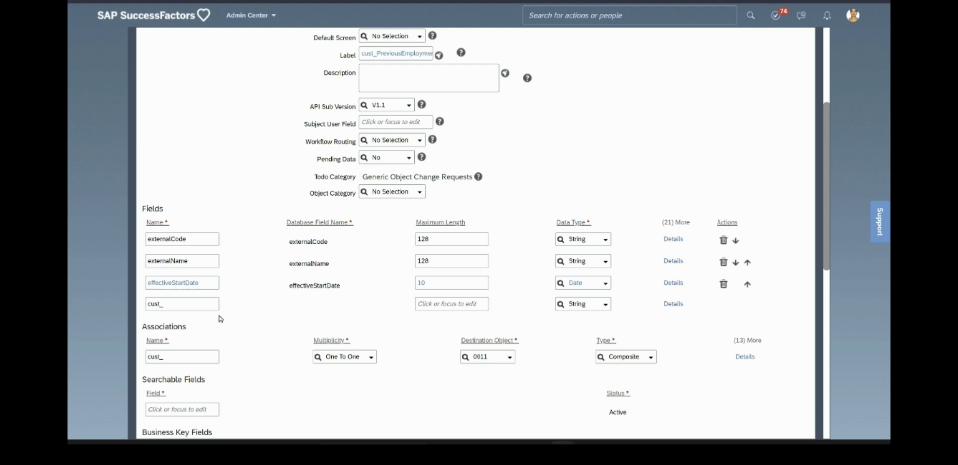
{"action": "left_click", "coordinate": [193, 302]}
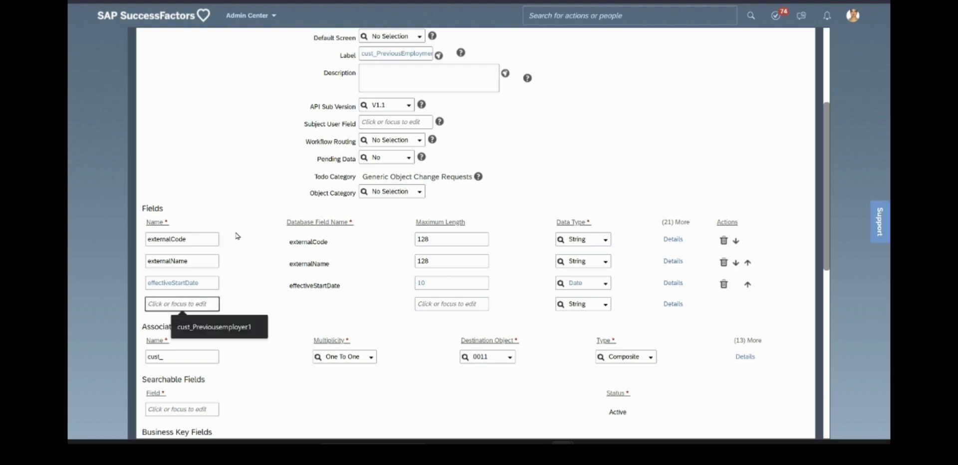
{"action": "left_click", "coordinate": [199, 240]}
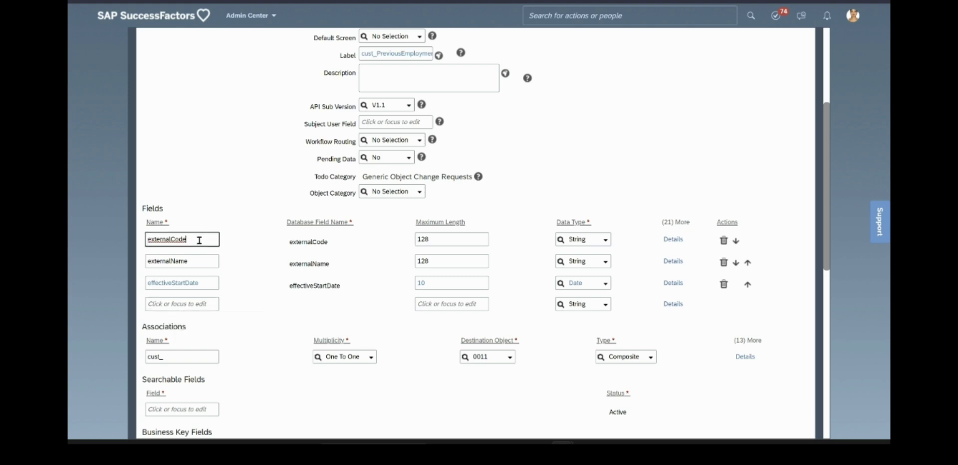
{"action": "left_click", "coordinate": [605, 242]}
{"action": "type", "text": "user"}
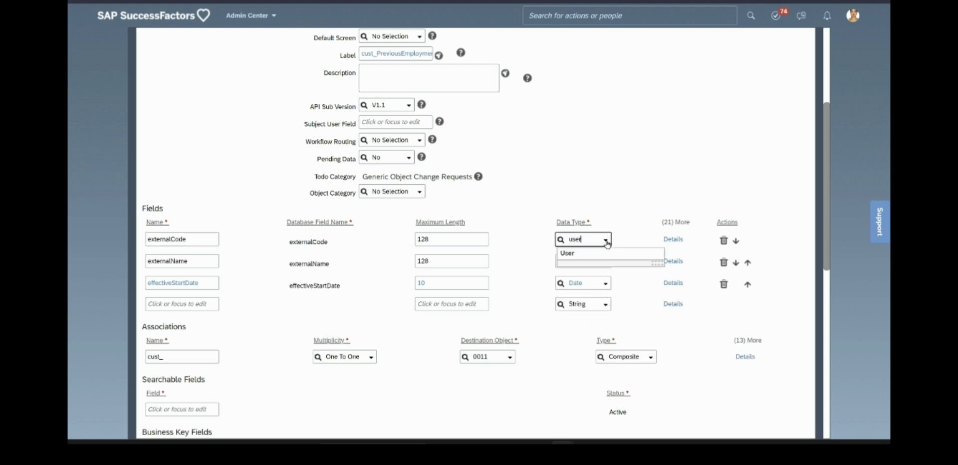
{"action": "left_click", "coordinate": [571, 257]}
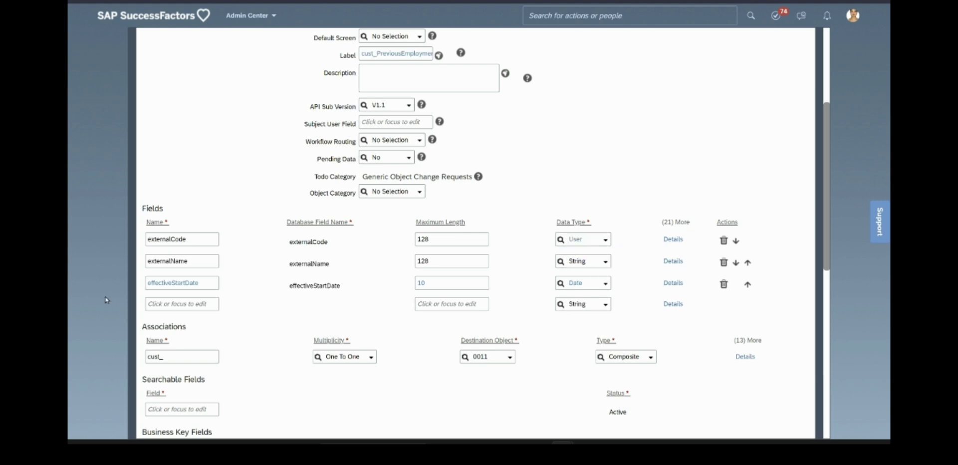
- Add a field named Previousemployer1 with a maximum length of 200 to the object definition
{"action": "left_click", "coordinate": [184, 302]}
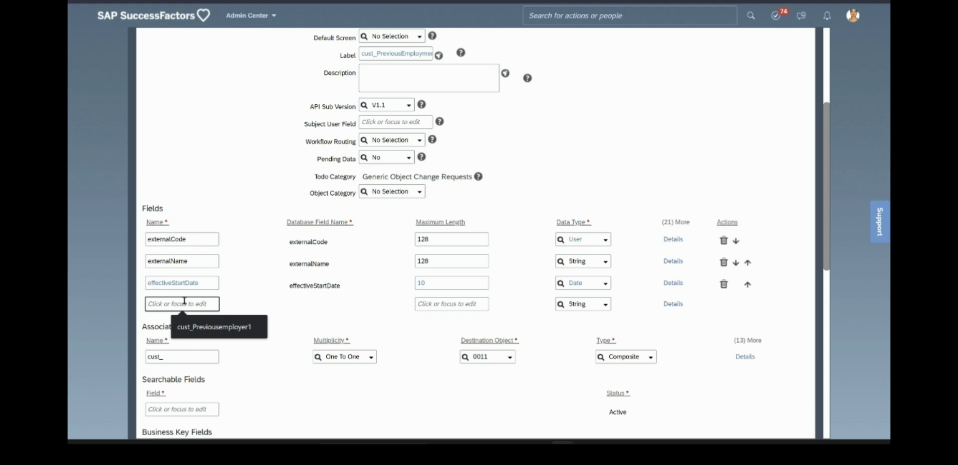
{"action": "left_click", "coordinate": [184, 301]}
{"action": "type", "text": "Previous"}
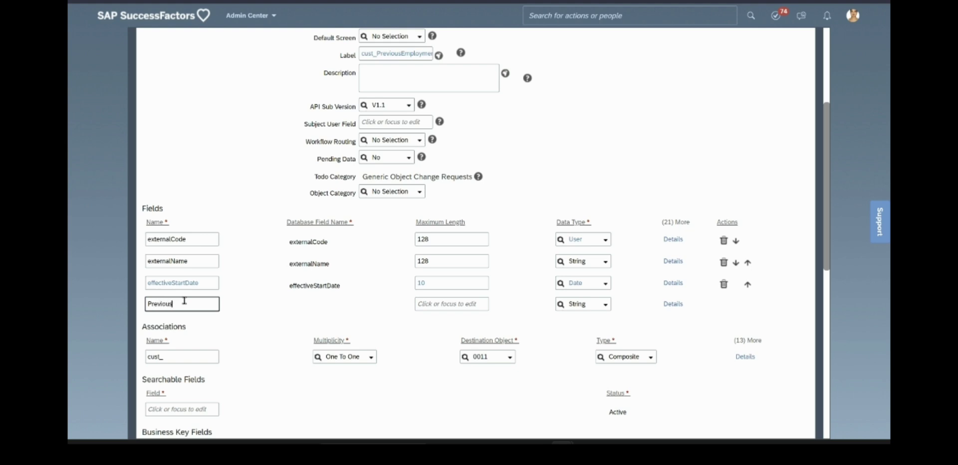
{"action": "type", "text": "employer1"}
{"action": "left_click", "coordinate": [475, 304]}
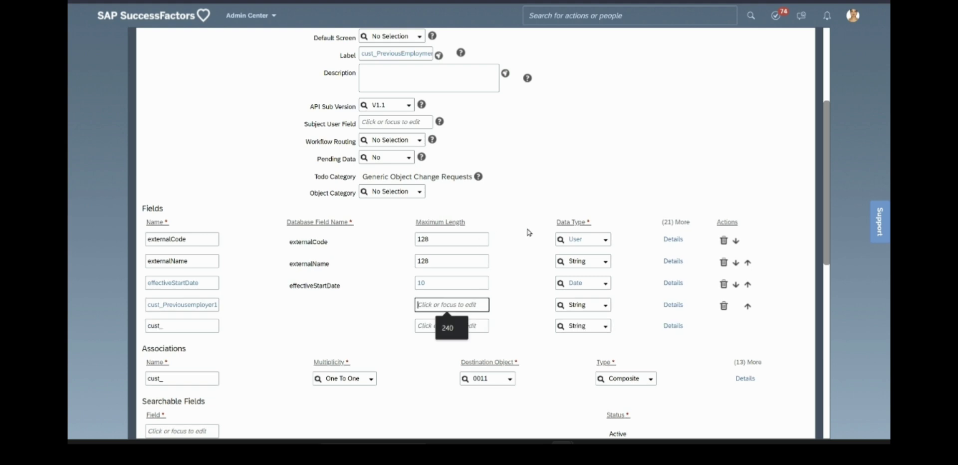
{"action": "type", "text": "2"}
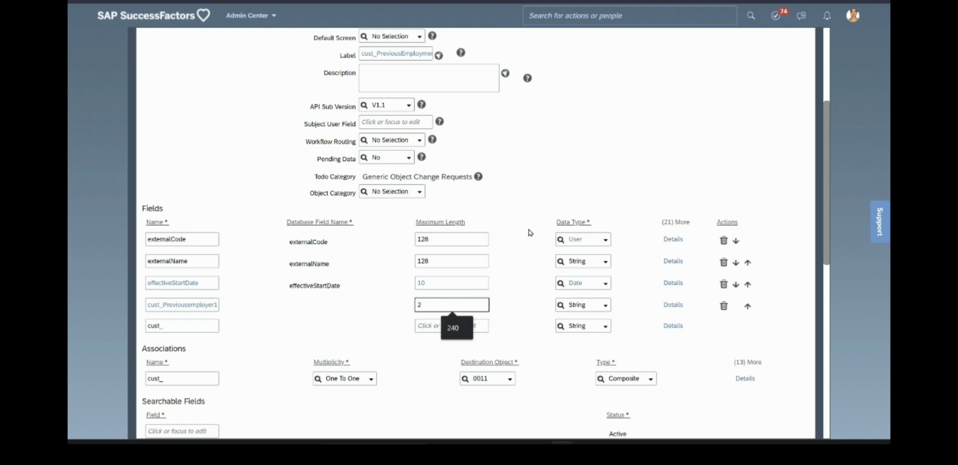
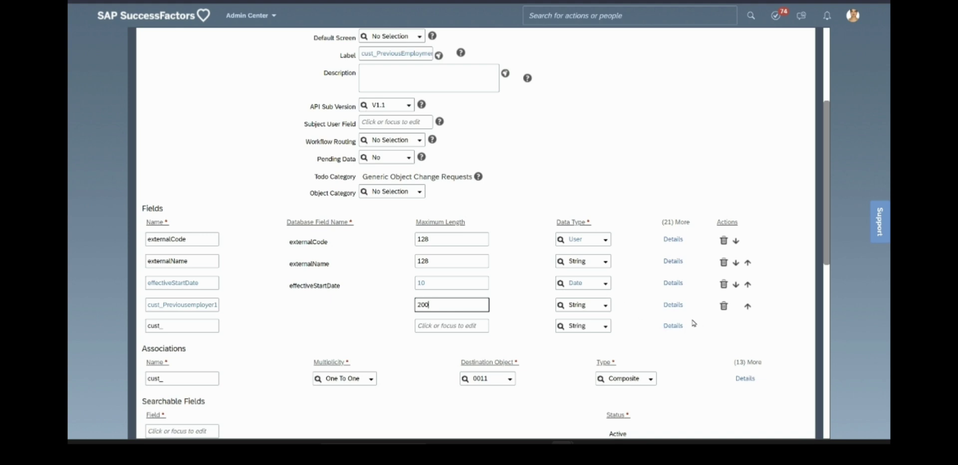
- Add another field named Previousemployer2 with a maximum length of 200
{"action": "left_click", "coordinate": [187, 326]}
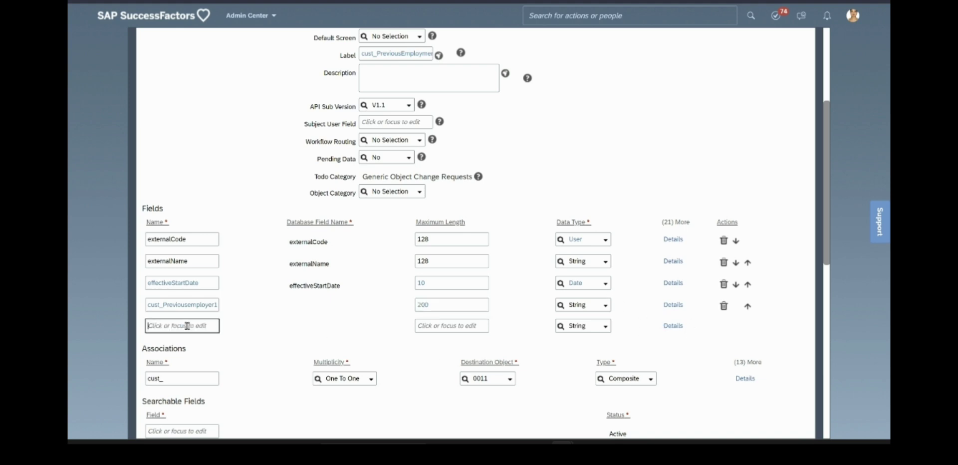
{"action": "type", "text": "Previousemployer2"}
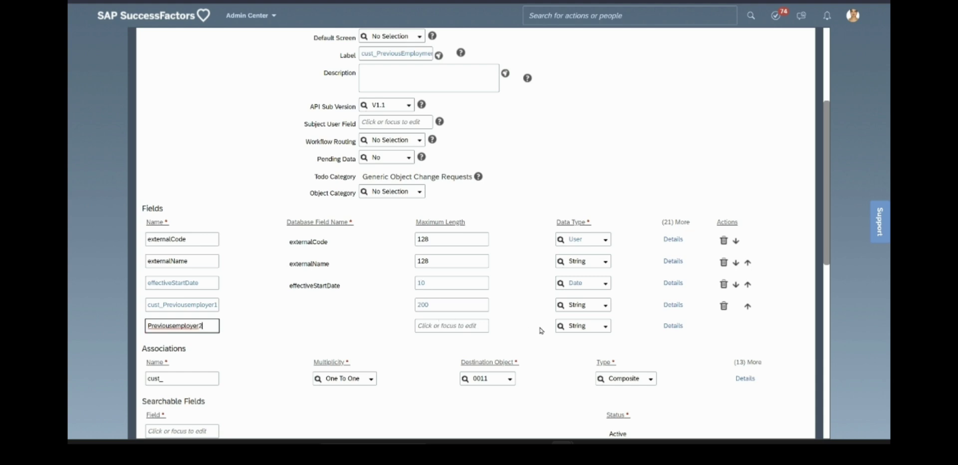
{"action": "left_click", "coordinate": [464, 327]}
{"action": "type", "text": "200"}
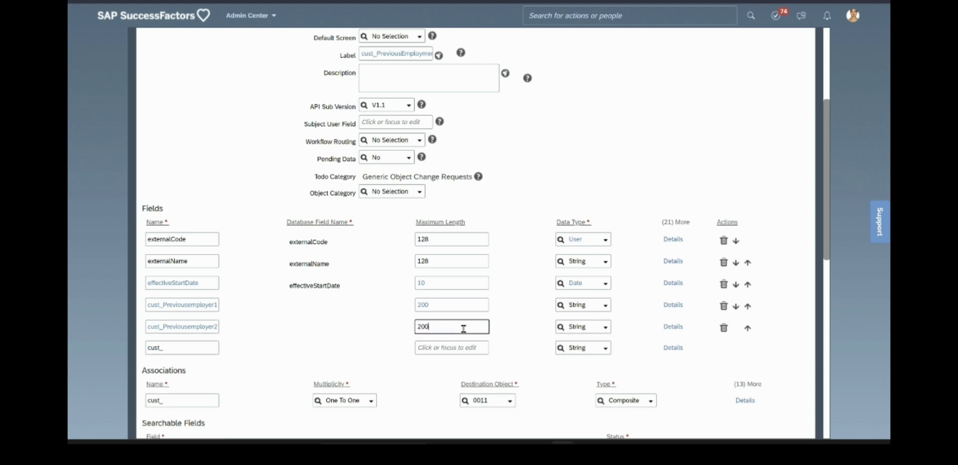
- Add a third field named Previousemployer3 with a maximum length of 200 to the object definition
{"action": "left_click", "coordinate": [190, 349]}
{"action": "type", "text": "Previousemployer3"}
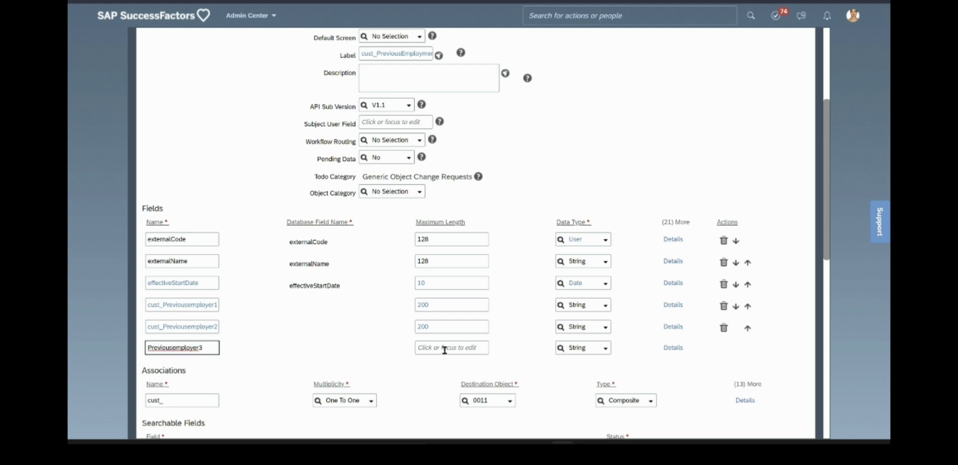
{"action": "left_click", "coordinate": [445, 349]}
{"action": "type", "text": "200"}
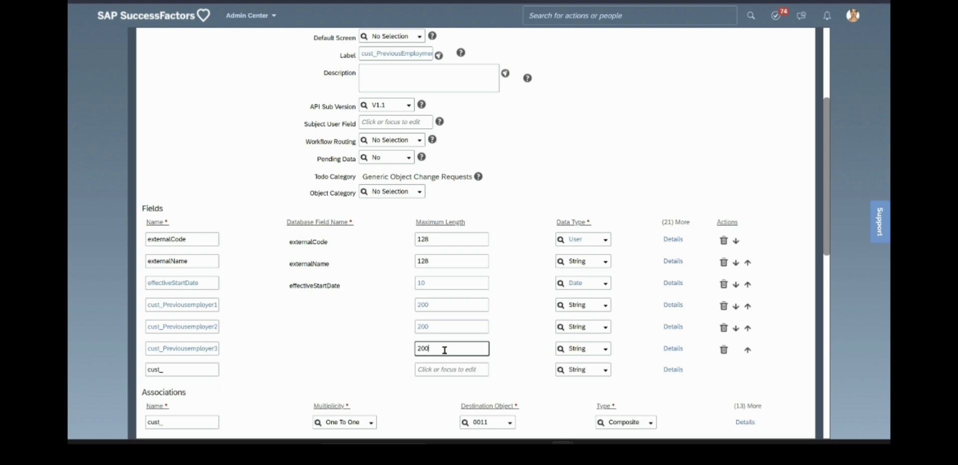
{"action": "left_click", "coordinate": [800, 375]}
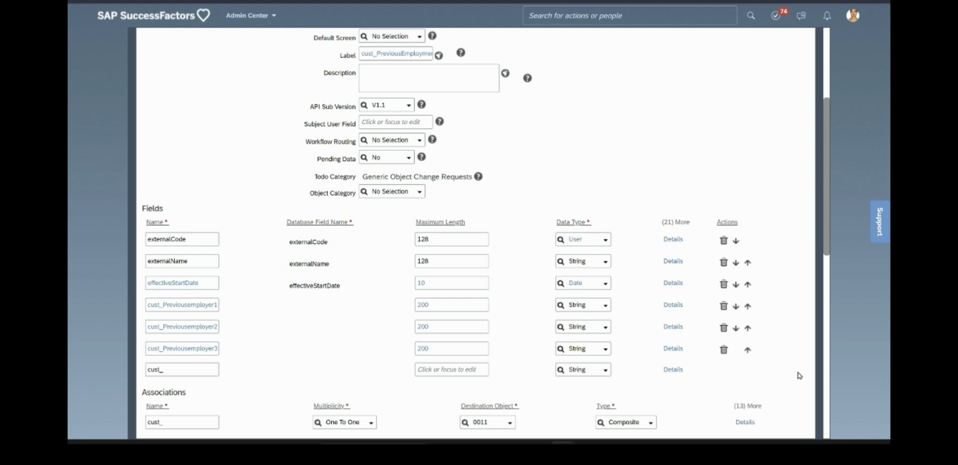
- Set the Secured option in the object definition's Security section to No
{"action": "scroll", "coordinate": [800, 376], "scroll_direction": "up", "scroll_amount": 2}
{"action": "scroll", "coordinate": [800, 375], "scroll_direction": "down", "scroll_amount": 5}
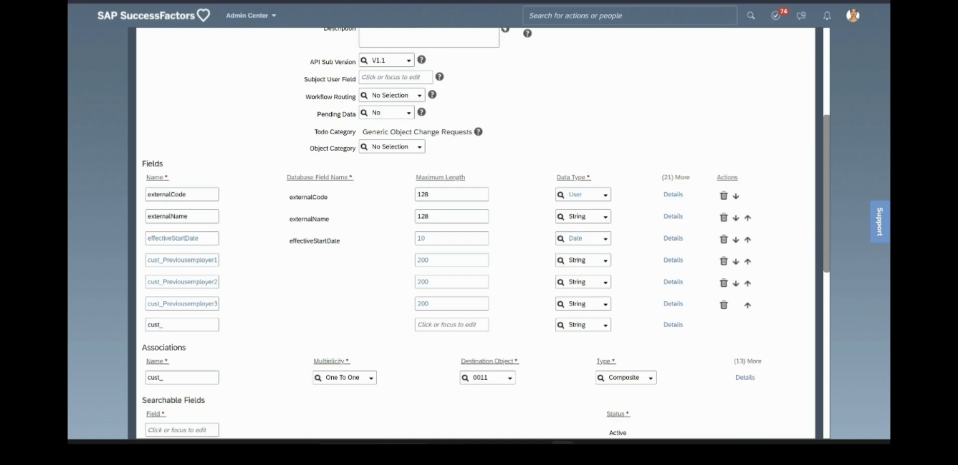
{"action": "scroll", "coordinate": [479, 233], "scroll_direction": "down", "scroll_amount": 4}
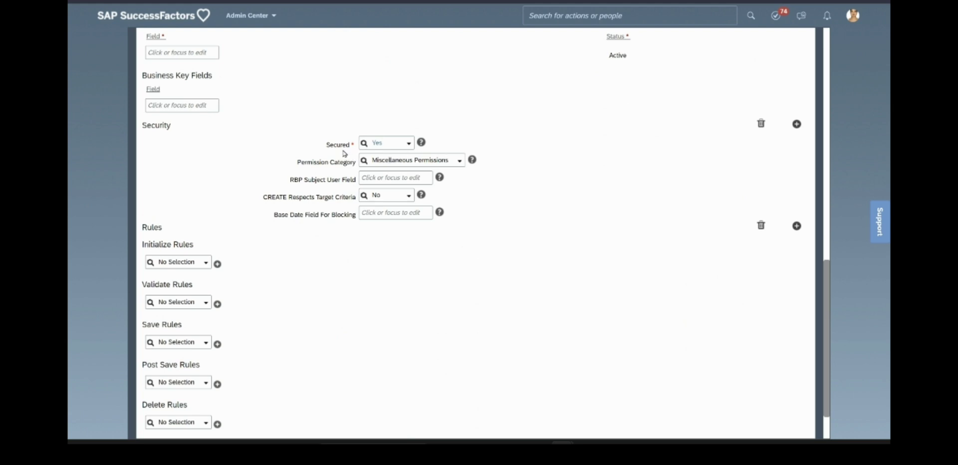
{"action": "left_click", "coordinate": [410, 145]}
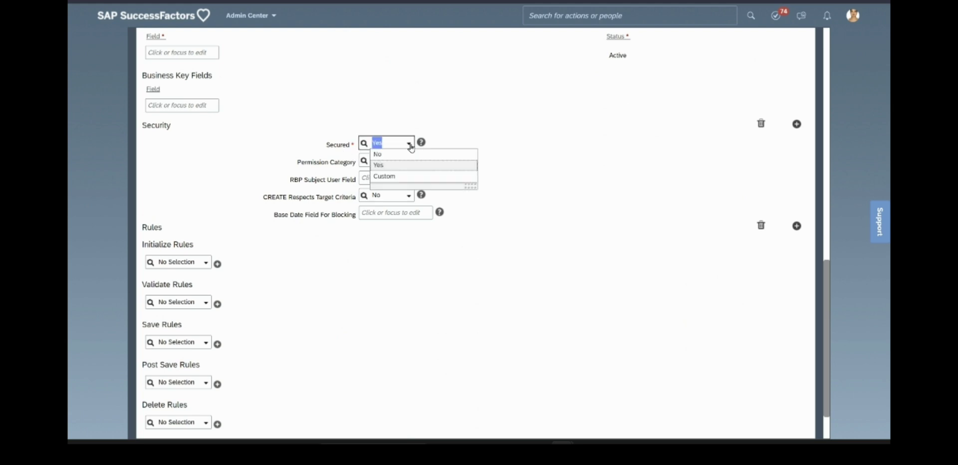
{"action": "left_click", "coordinate": [397, 158]}
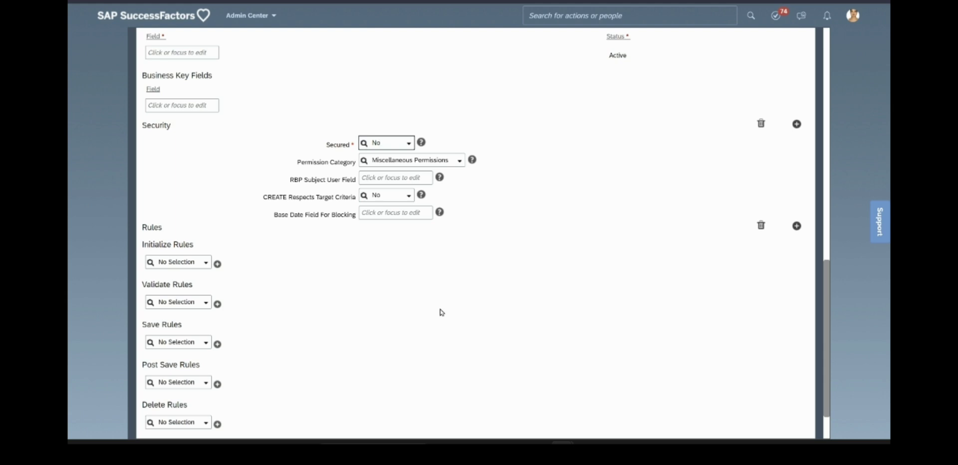
- Check the completed object definition, save it and confirm creating the unsecured custom object
{"action": "scroll", "coordinate": [441, 312], "scroll_direction": "up", "scroll_amount": 15}
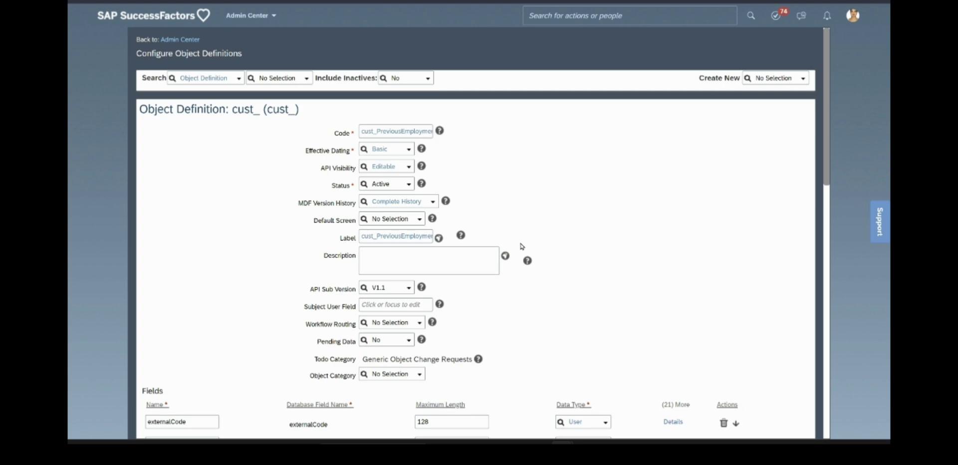
{"action": "scroll", "coordinate": [225, 274], "scroll_direction": "down", "scroll_amount": 3}
{"action": "scroll", "coordinate": [474, 235], "scroll_direction": "down", "scroll_amount": 1}
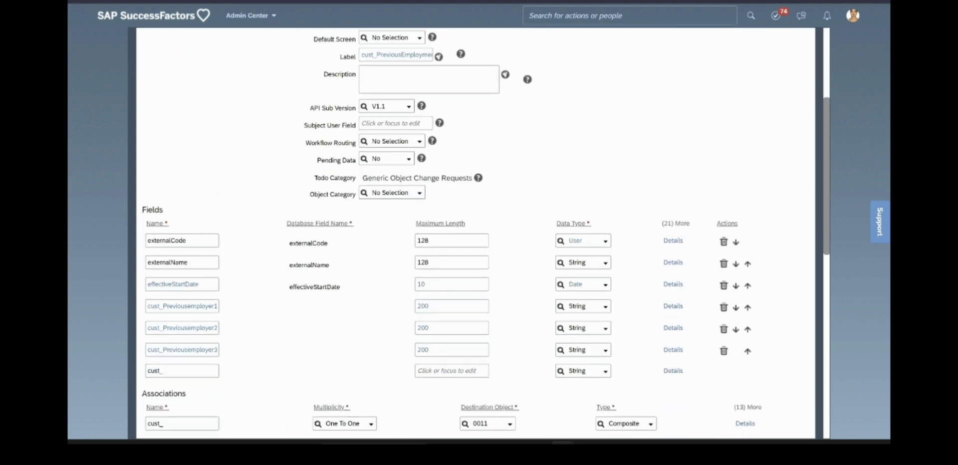
{"action": "scroll", "coordinate": [543, 222], "scroll_direction": "down", "scroll_amount": 6}
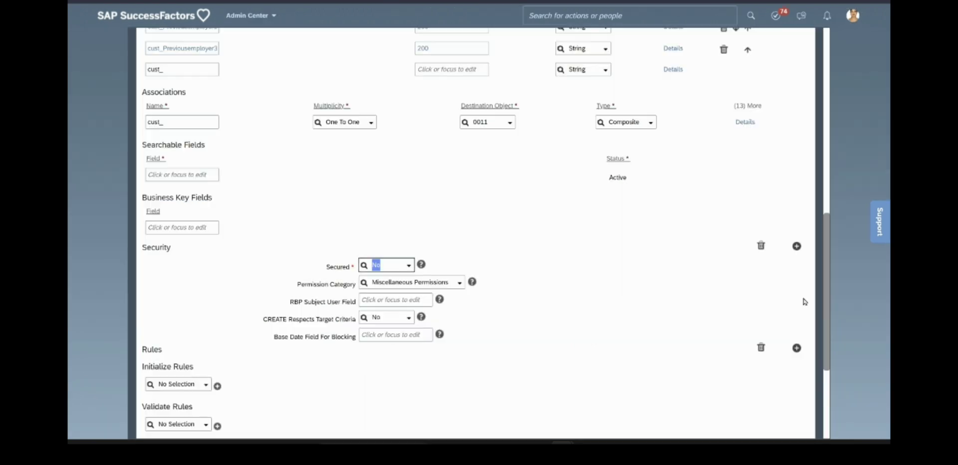
{"action": "scroll", "coordinate": [771, 342], "scroll_direction": "down", "scroll_amount": 4}
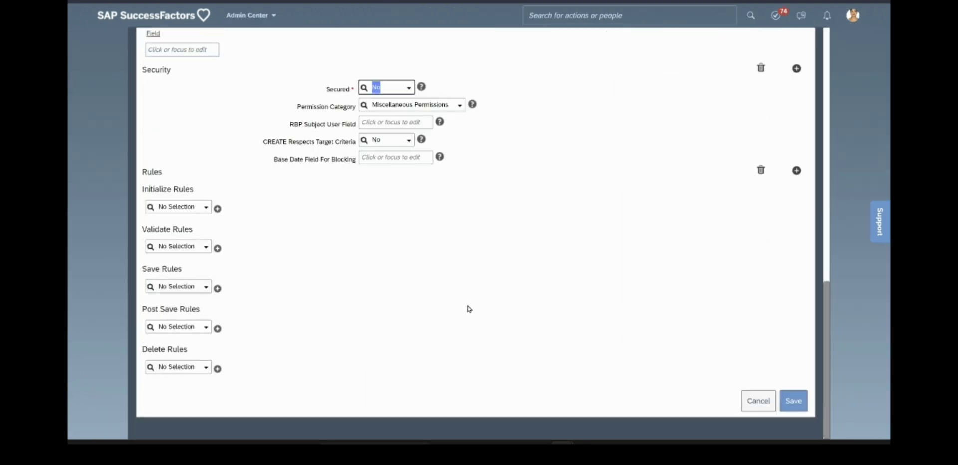
{"action": "left_click", "coordinate": [796, 401]}
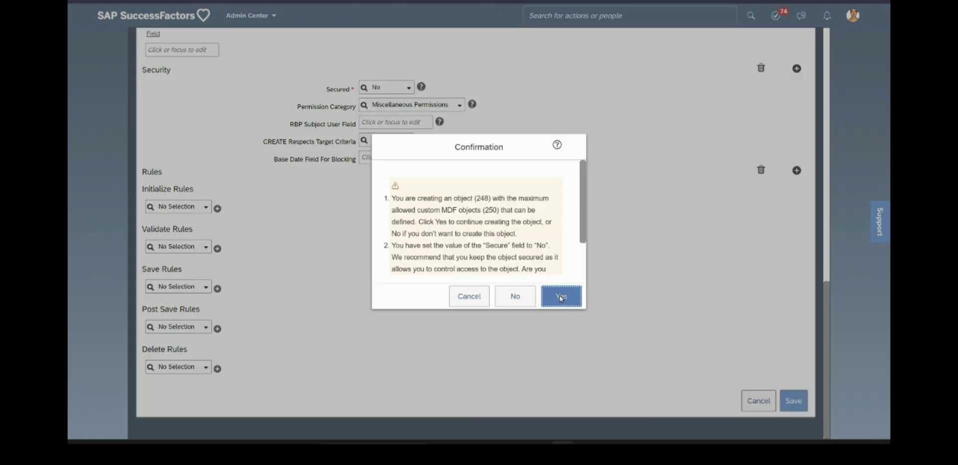
{"action": "left_click", "coordinate": [561, 297]}
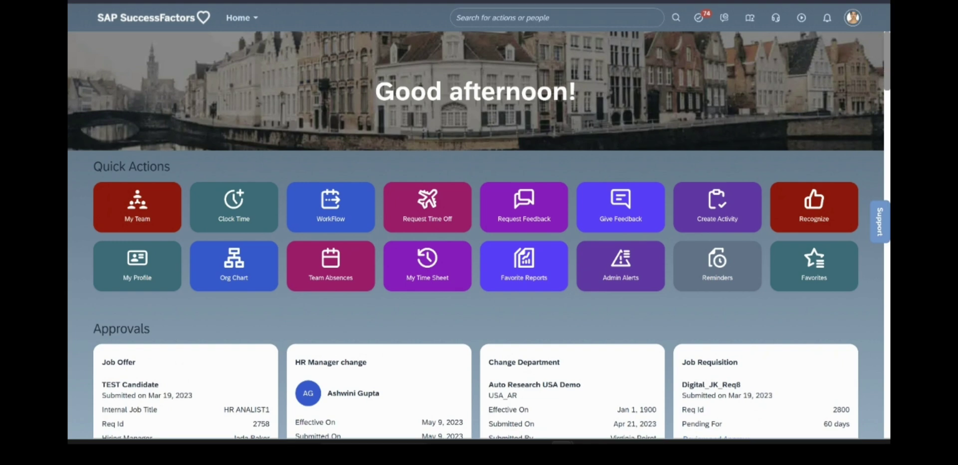
- Search the actions for "configuration ui" and open Manage Configuration UI
{"action": "left_click", "coordinate": [558, 22]}
{"action": "type", "text": "config"}
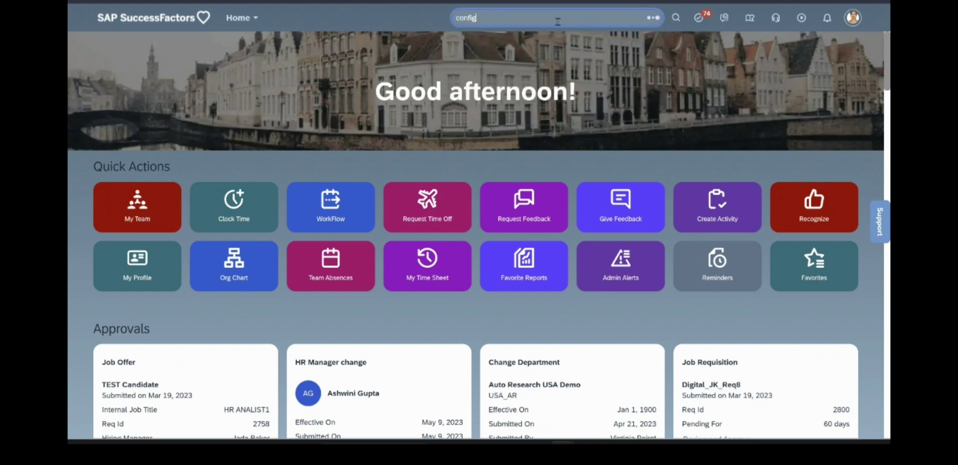
{"action": "type", "text": "uration ui"}
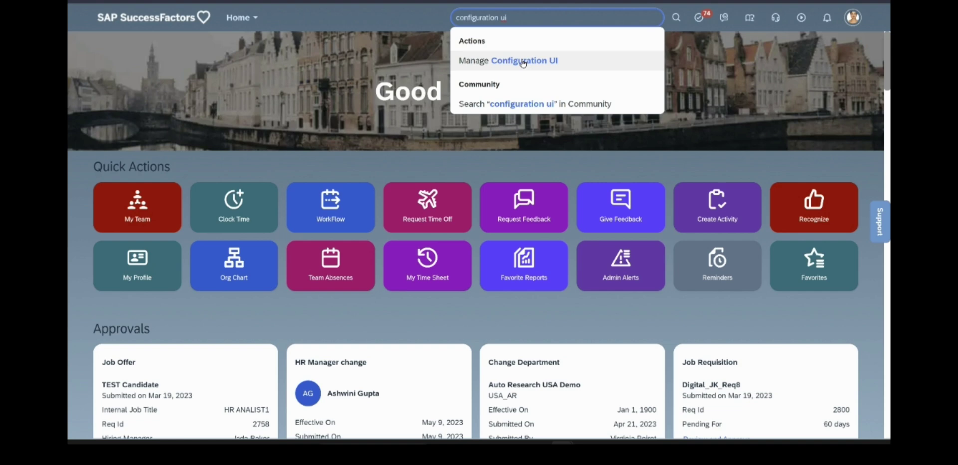
{"action": "left_click", "coordinate": [523, 60]}
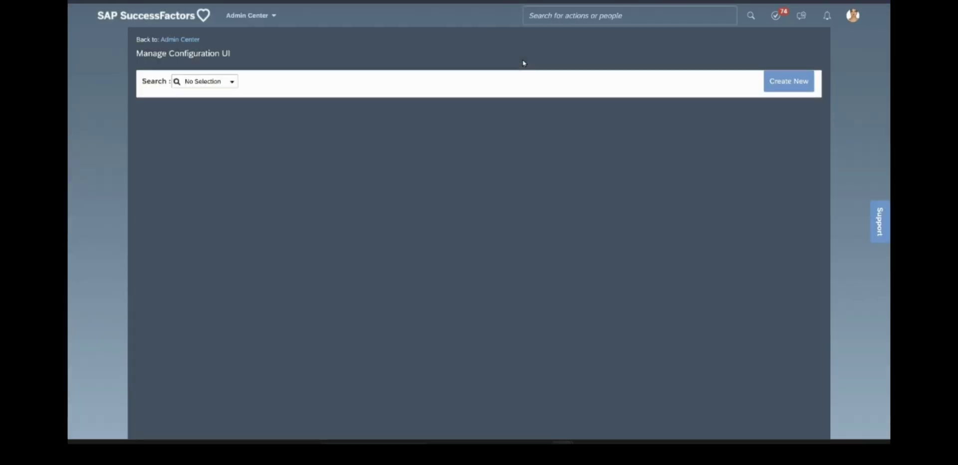
- Create a new configuration UI with the Id PreviousEmployment1
{"action": "left_click", "coordinate": [785, 82]}
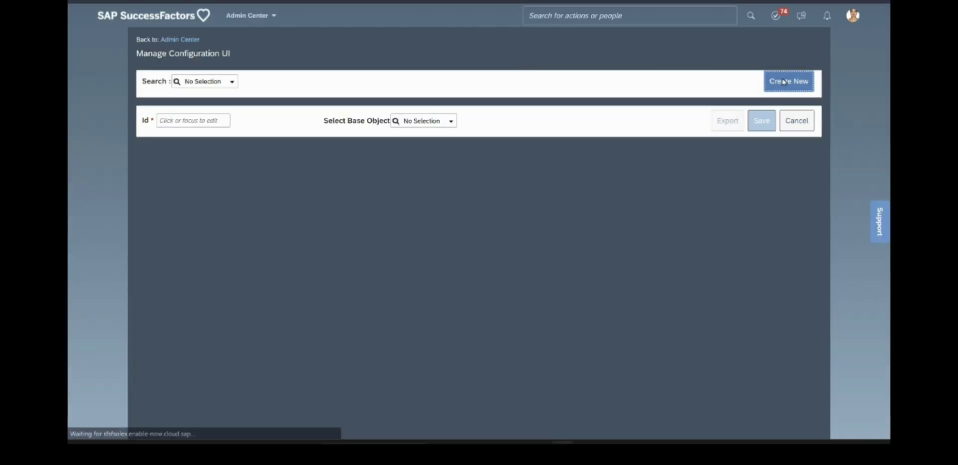
{"action": "left_click", "coordinate": [199, 123]}
{"action": "type", "text": "PreviousEMploy"}
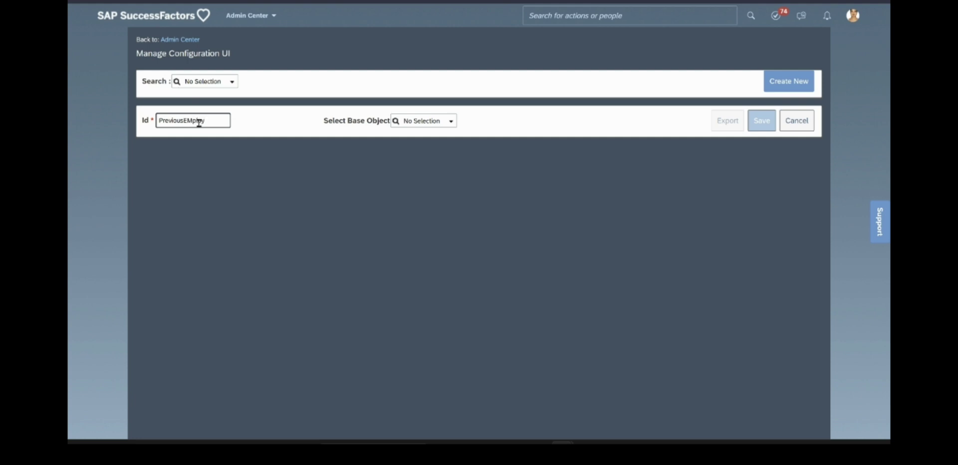
{"action": "key", "text": "BackSpace"}
{"action": "type", "text": "ment1"}
- Find objects matching "previous" and choose cust_PreviousEmployment1 as the configuration UI's base object
{"action": "left_click", "coordinate": [452, 125]}
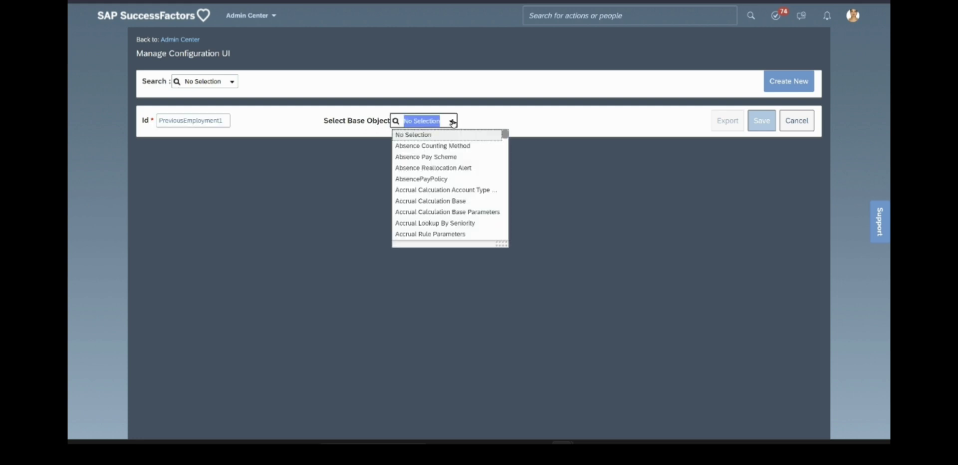
{"action": "type", "text": "pre"}
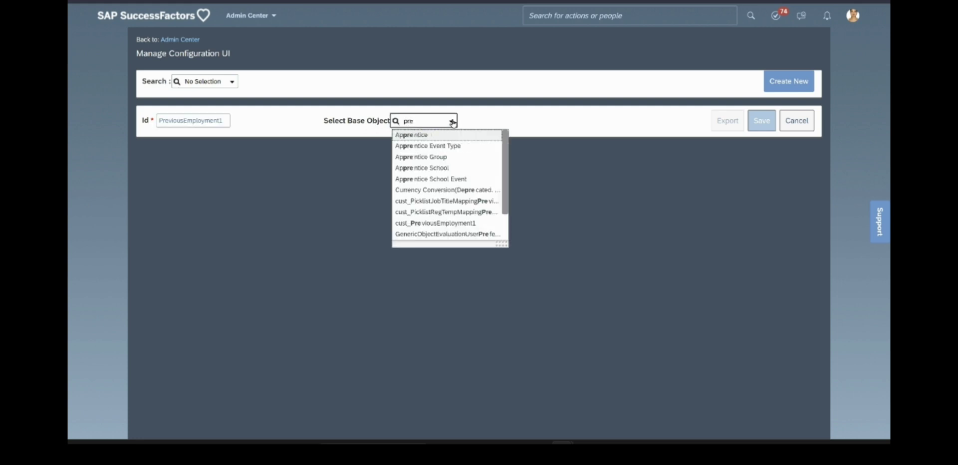
{"action": "type", "text": "vious"}
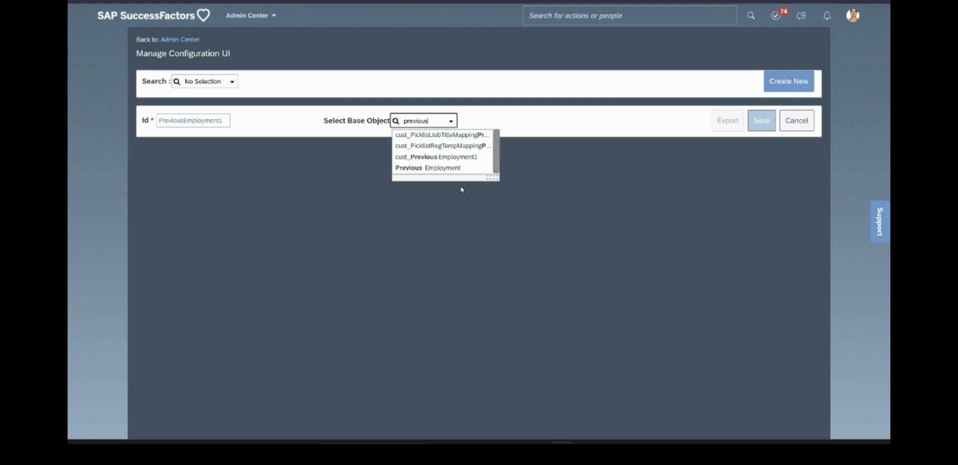
{"action": "left_click", "coordinate": [450, 157]}
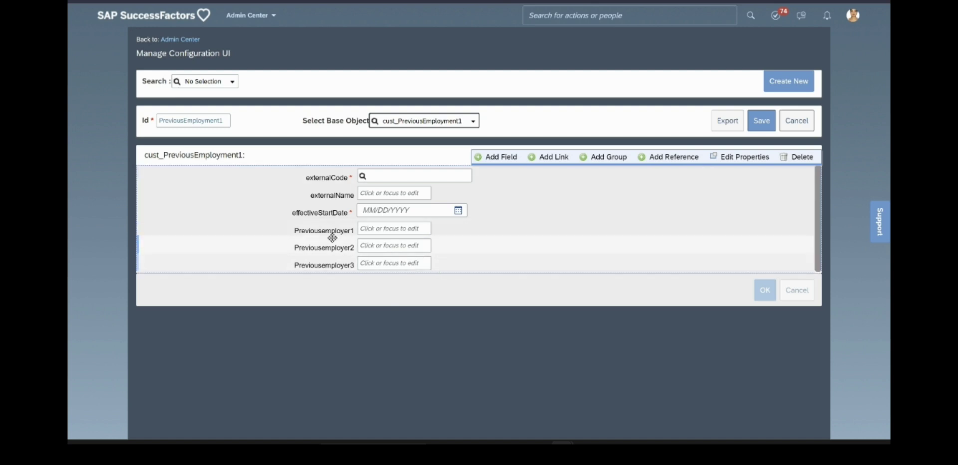
- Add a group to the cust_PreviousEmployment1 layout and set its name to NameofCompany in its properties
{"action": "left_click", "coordinate": [612, 157]}
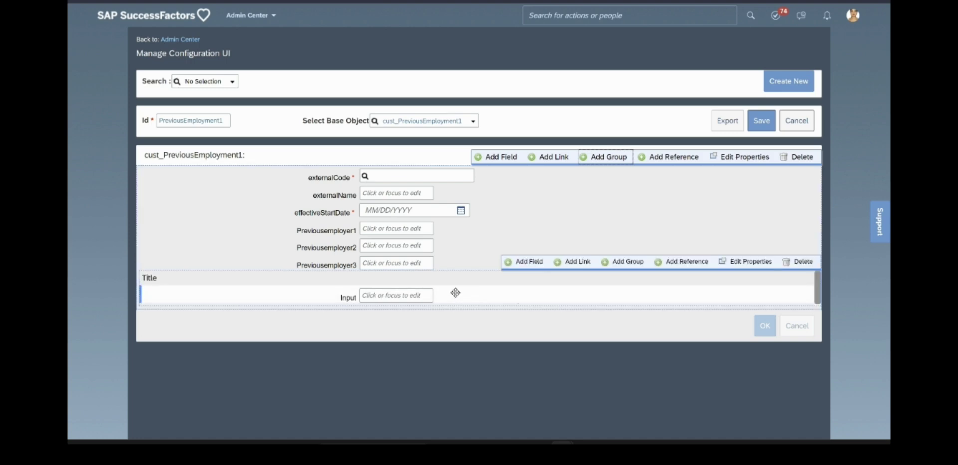
{"action": "left_click", "coordinate": [745, 263]}
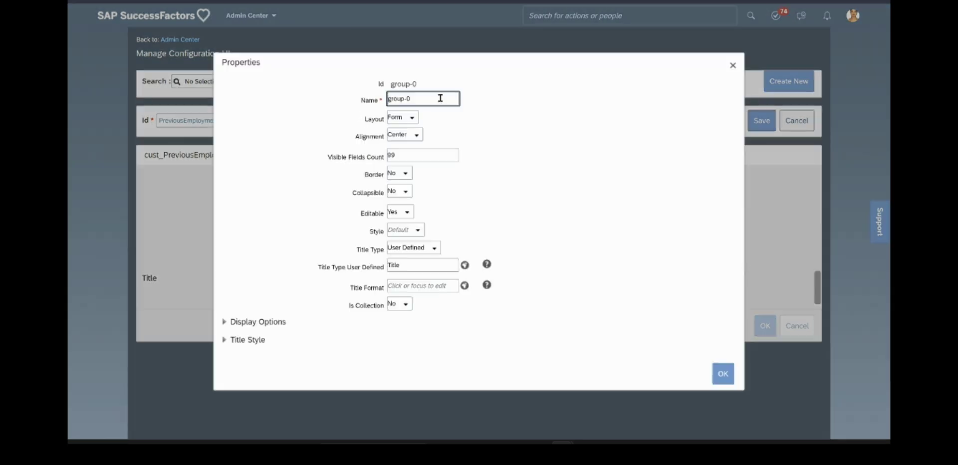
{"action": "key", "text": "ctrl+shift+Right"}
{"action": "key", "text": "shift+Right"}
{"action": "key", "text": "shift+Right"}
{"action": "type", "text": "NameofCompany"}
- Copy the group name NameofCompany into the user-defined title, replacing the default title, and accept the properties
{"action": "double_click", "coordinate": [452, 98]}
{"action": "key", "text": "ctrl+c"}
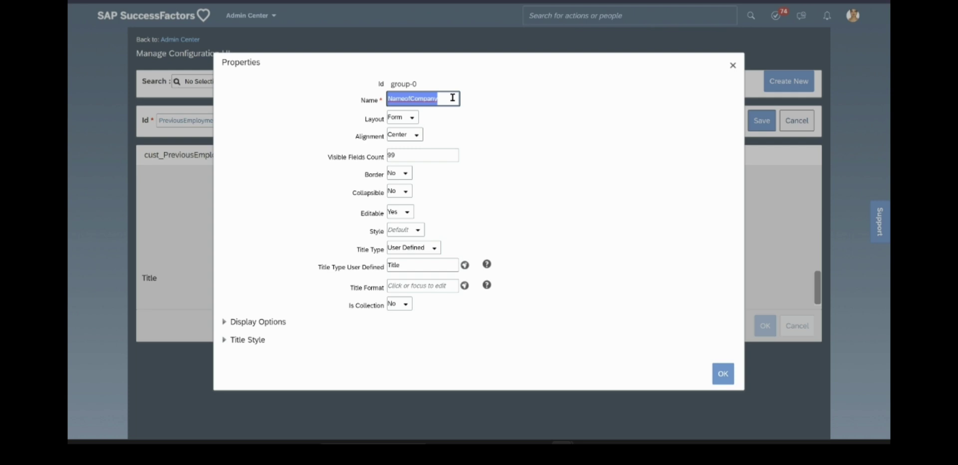
{"action": "left_click", "coordinate": [419, 263]}
{"action": "key", "text": "ctrl+a"}
{"action": "key", "text": "BackSpace"}
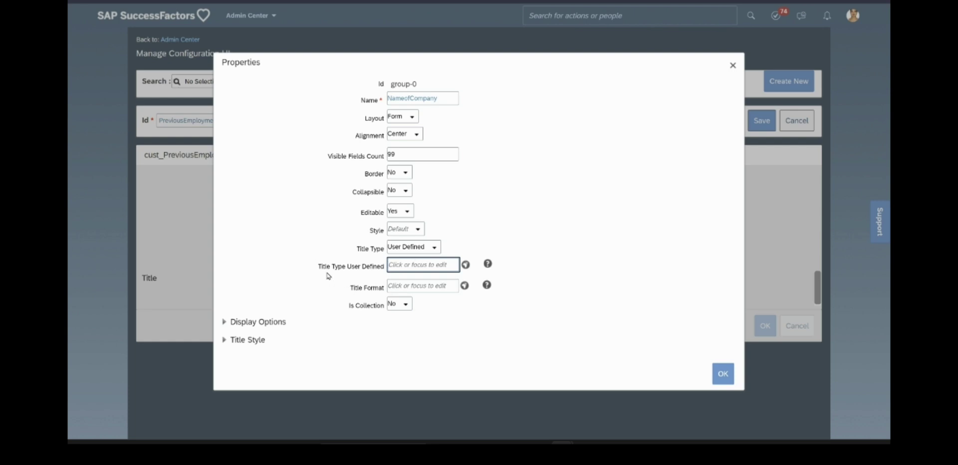
{"action": "key", "text": "ctrl+v"}
{"action": "left_click", "coordinate": [546, 208]}
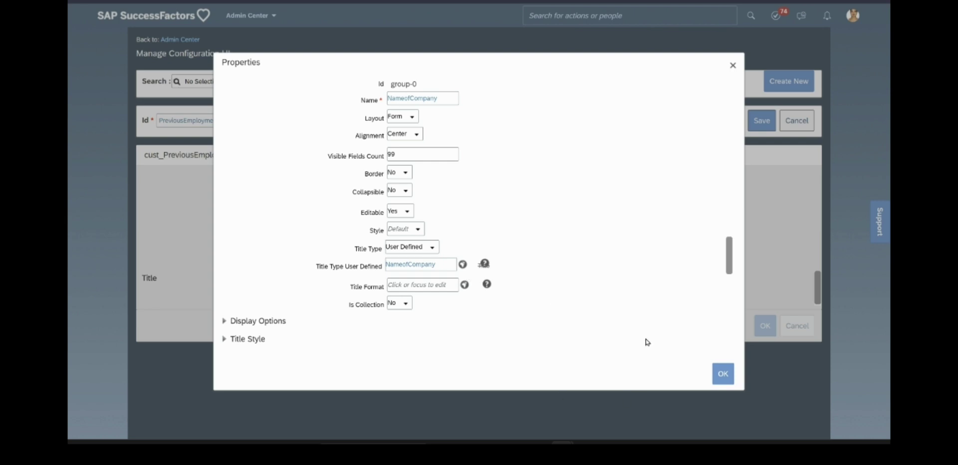
{"action": "left_click", "coordinate": [723, 374]}
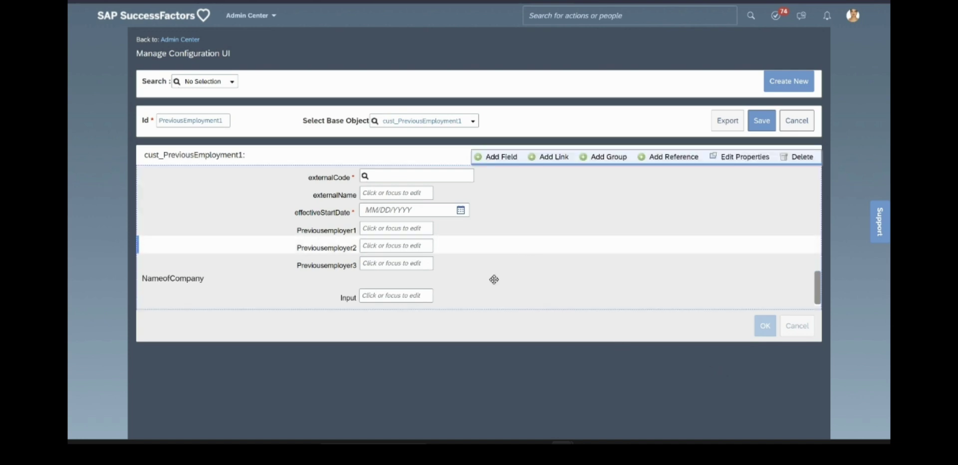
- Remove the default Input field from the NameofCompany group and try to move Previousemployer1 into the group
{"action": "mouse_move", "coordinate": [398, 276]}
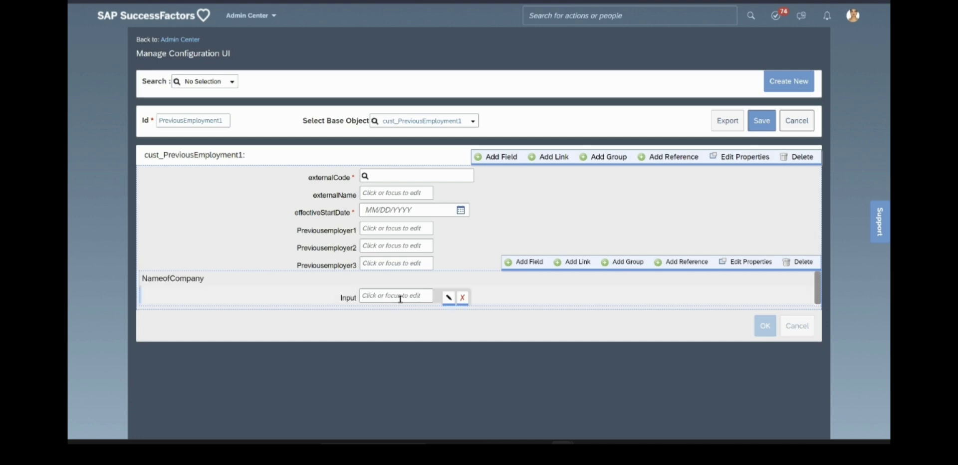
{"action": "left_click", "coordinate": [466, 299]}
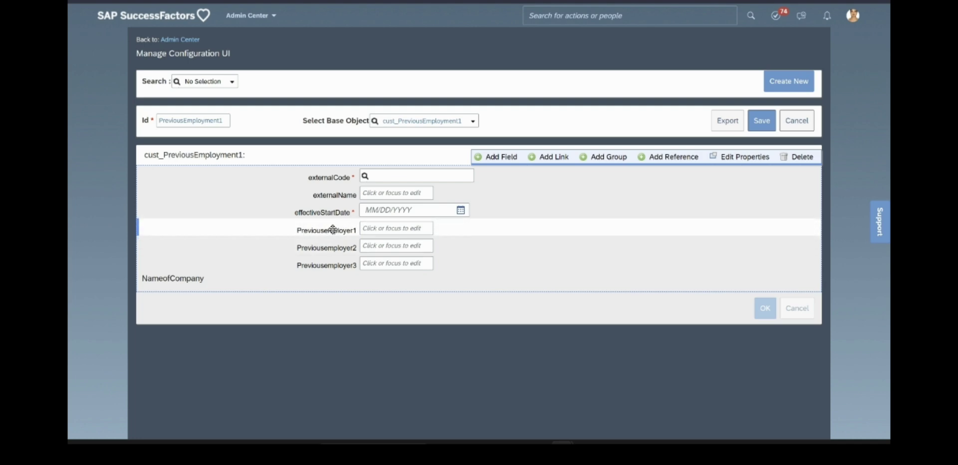
{"action": "left_click_drag", "start_coordinate": [333, 229], "coordinate": [335, 281]}
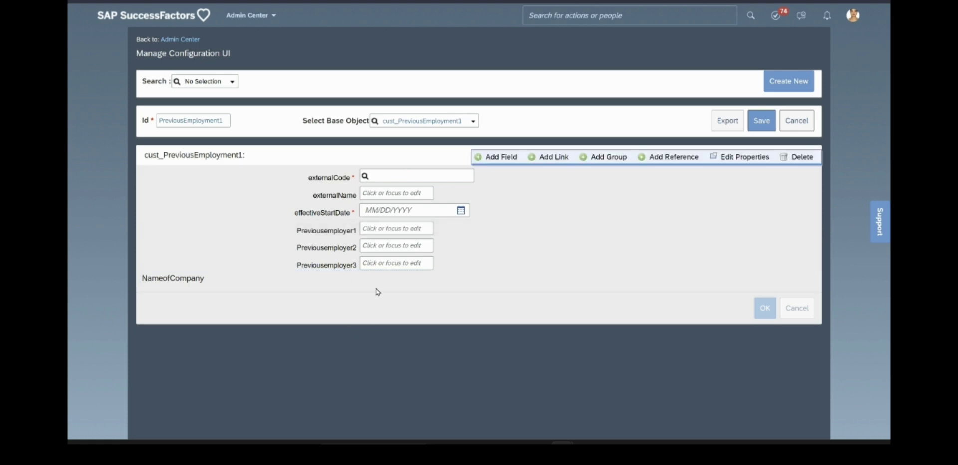
{"action": "left_click_drag", "start_coordinate": [331, 232], "coordinate": [342, 299]}
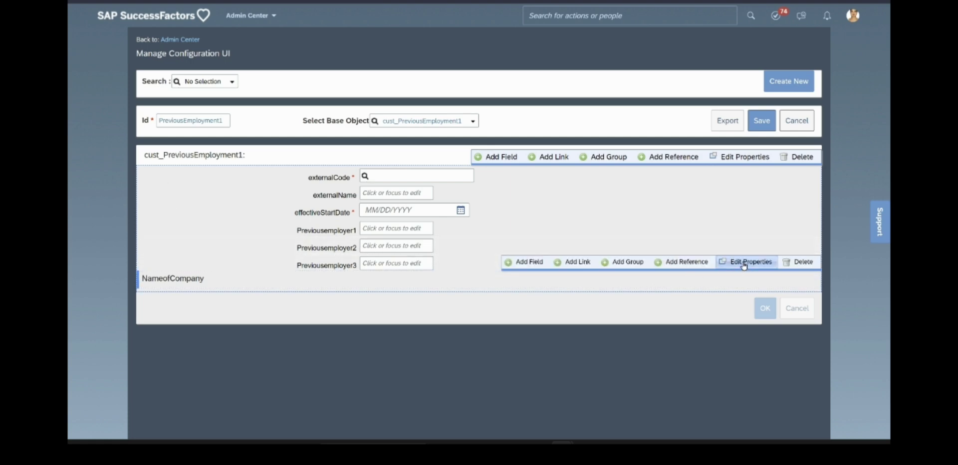
- Add a nested group inside NameofCompany and move Previousemployer1, Previousemployer2 and Previousemployer3 into it in ascending order
{"action": "left_click", "coordinate": [620, 264]}
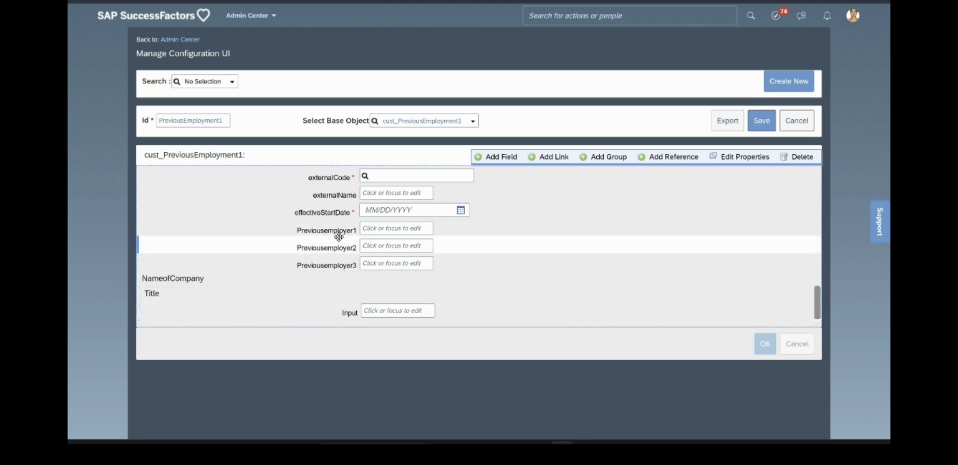
{"action": "left_click_drag", "start_coordinate": [339, 236], "coordinate": [349, 298]}
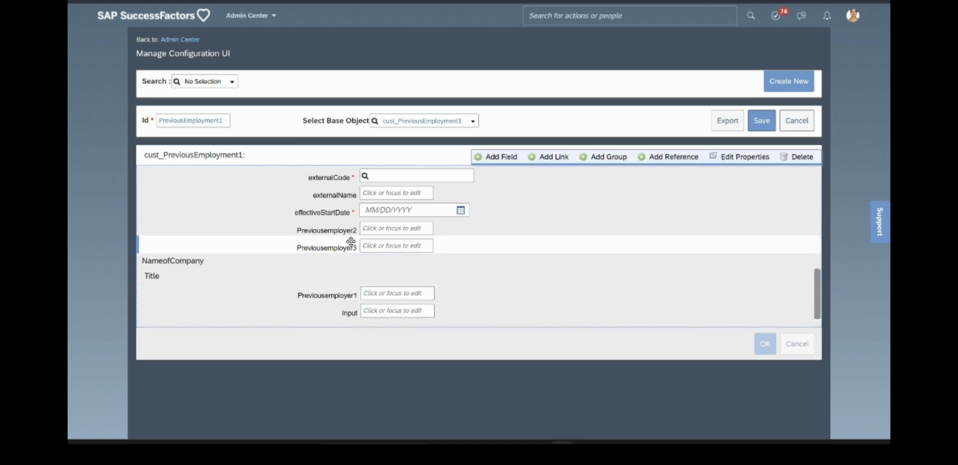
{"action": "left_click_drag", "start_coordinate": [340, 231], "coordinate": [344, 303]}
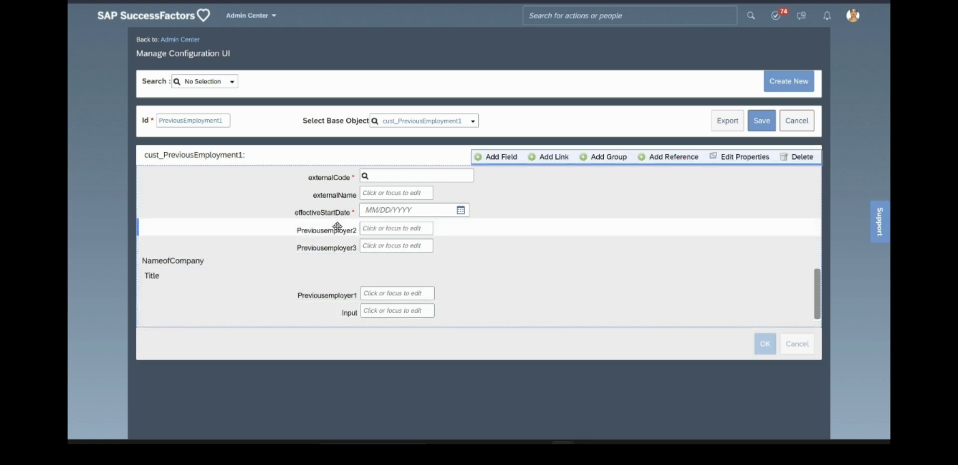
{"action": "left_click_drag", "start_coordinate": [338, 230], "coordinate": [353, 277]}
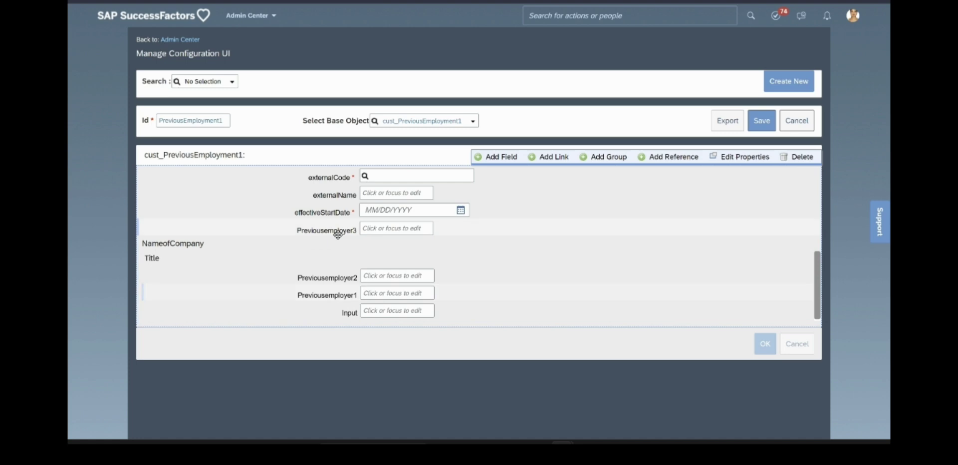
{"action": "left_click_drag", "start_coordinate": [340, 231], "coordinate": [349, 258]}
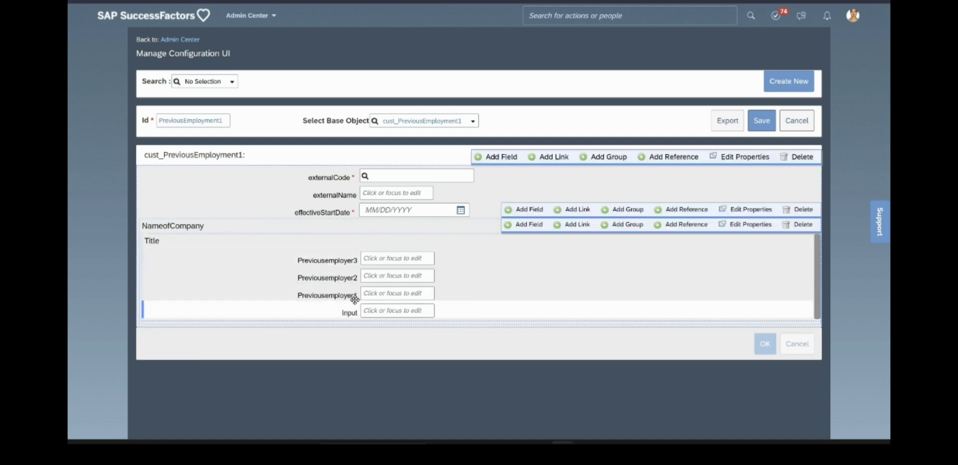
{"action": "left_click_drag", "start_coordinate": [349, 293], "coordinate": [348, 262]}
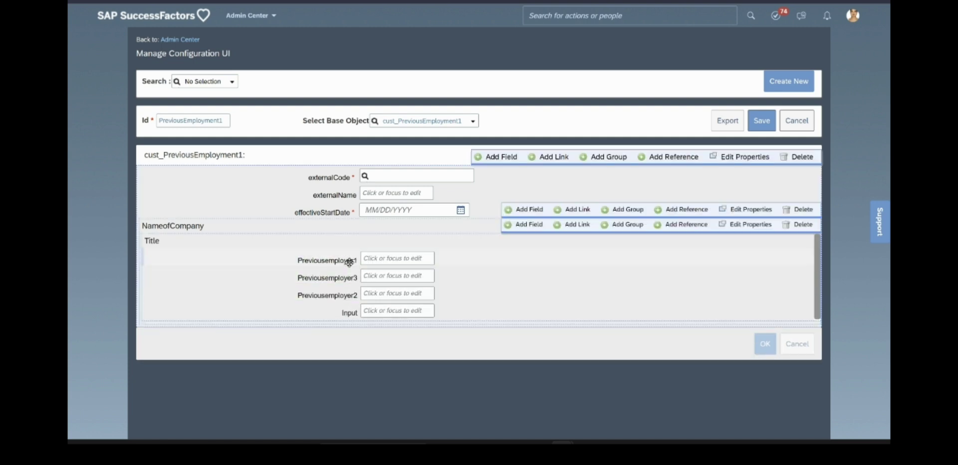
{"action": "left_click_drag", "start_coordinate": [349, 295], "coordinate": [349, 278]}
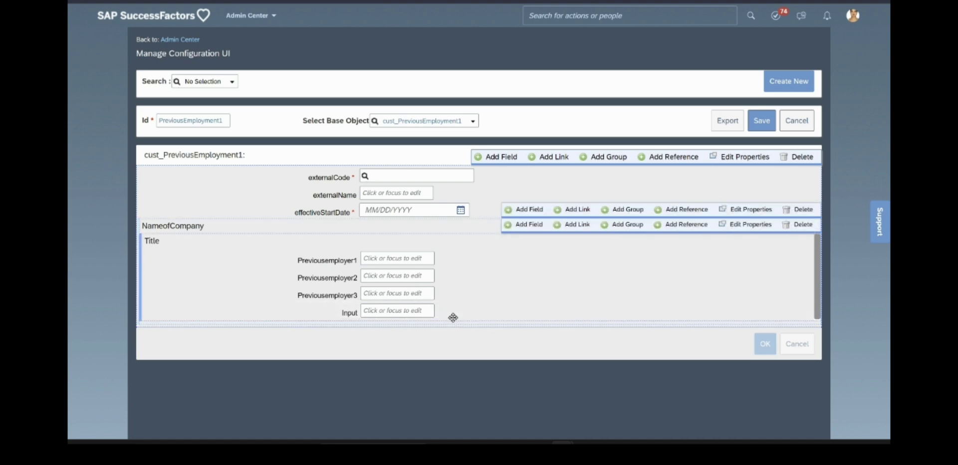
- Remove the default Input field from the nested group and save the PreviousEmployment1 configuration UI
{"action": "mouse_move", "coordinate": [449, 313]}
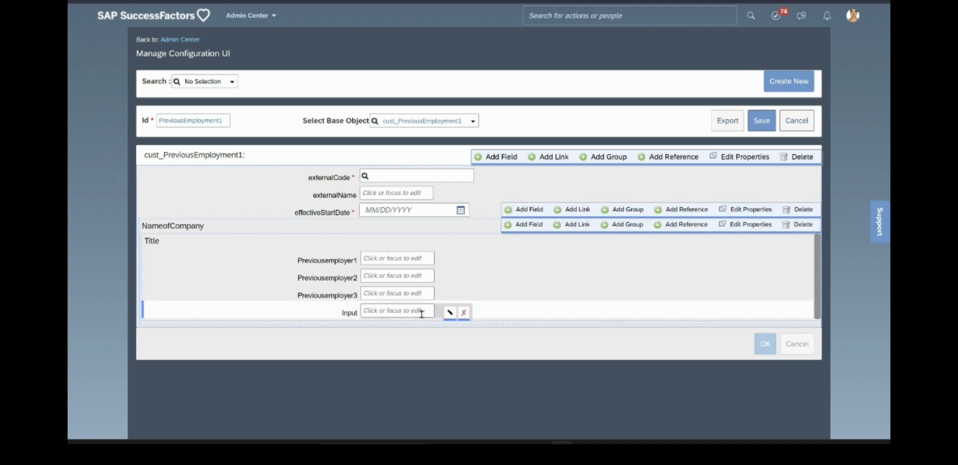
{"action": "left_click", "coordinate": [464, 313]}
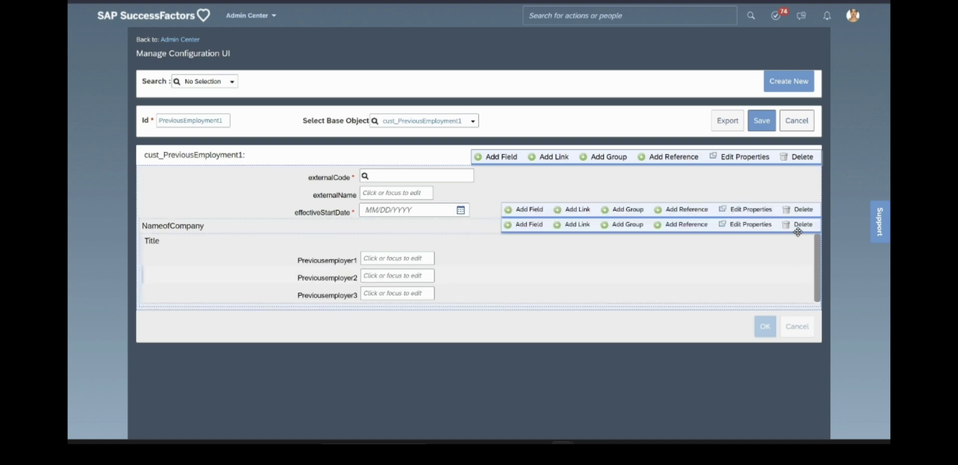
{"action": "left_click", "coordinate": [763, 128]}
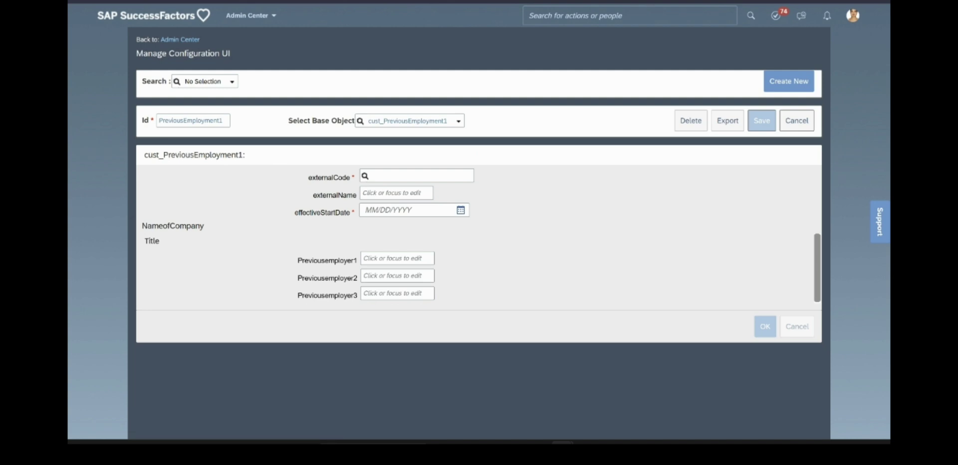
- Search the actions for "configure people profile" and open Configure People Profile
{"action": "left_click", "coordinate": [590, 17]}
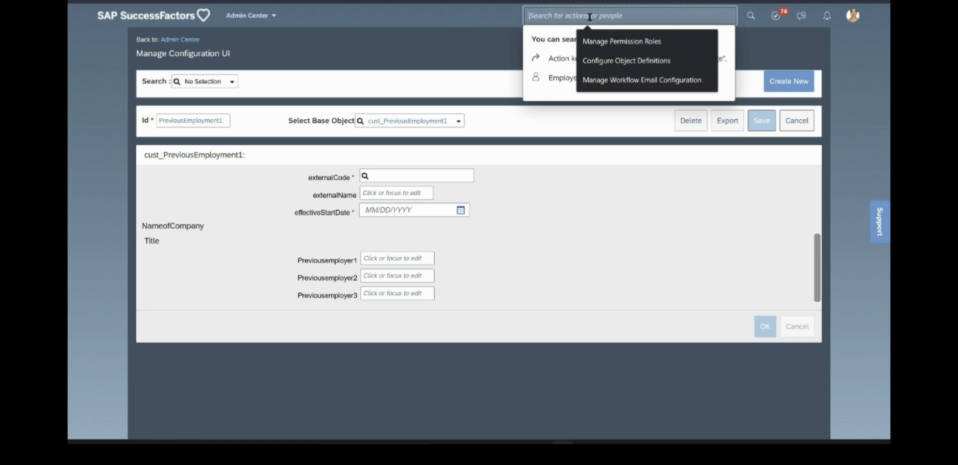
{"action": "type", "text": "configure pe"}
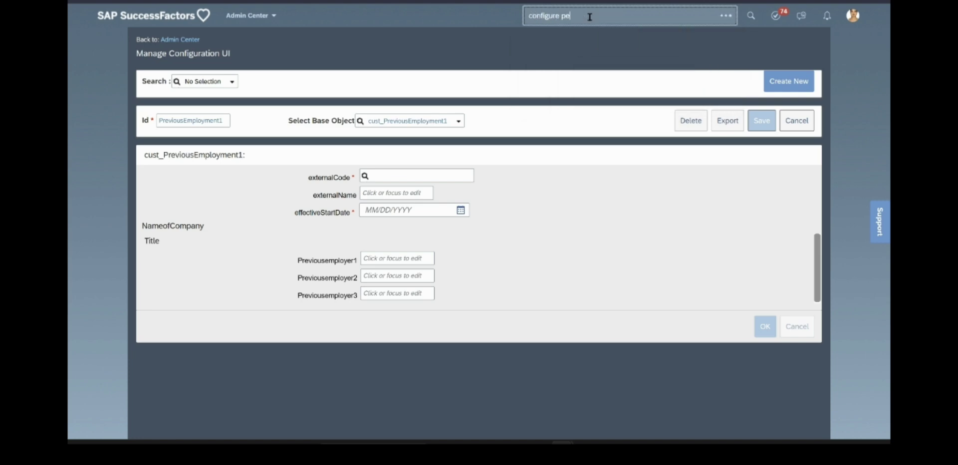
{"action": "type", "text": "ople profile"}
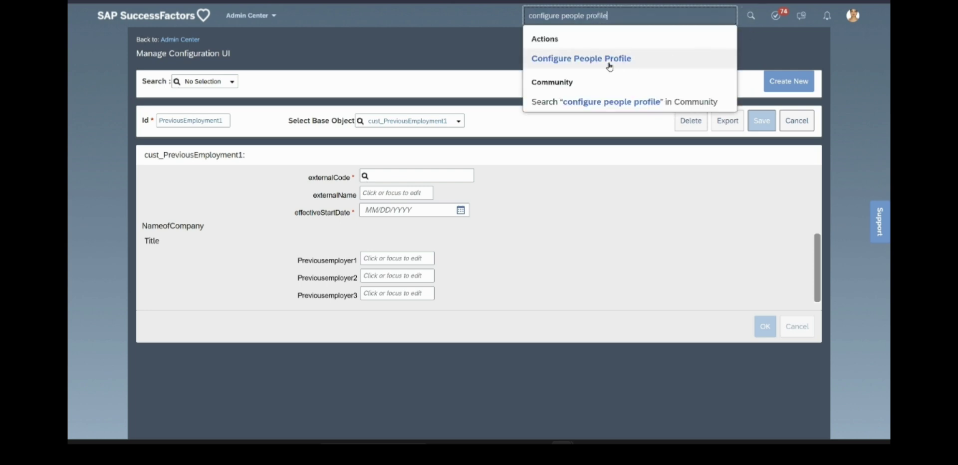
{"action": "left_click", "coordinate": [611, 66]}
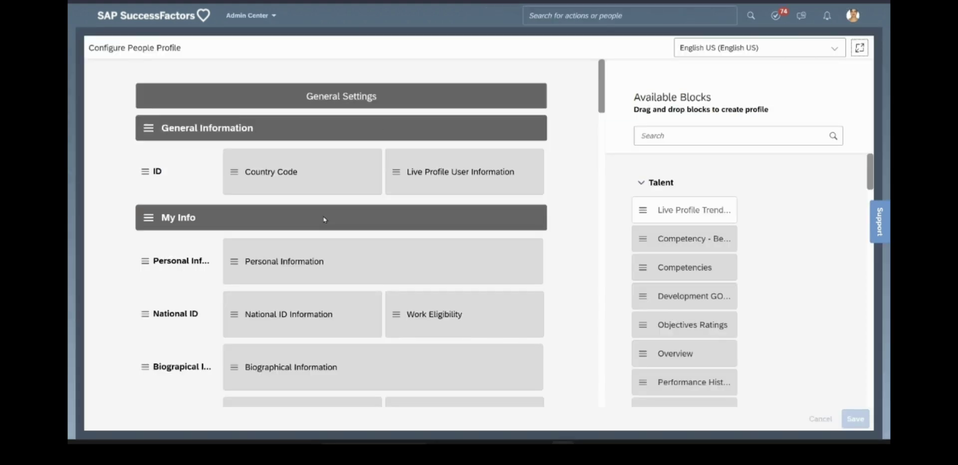
- Add a new section after the Previous Employment section of the people profile and name it Previous Employment1
{"action": "scroll", "coordinate": [324, 220], "scroll_direction": "down", "scroll_amount": 6}
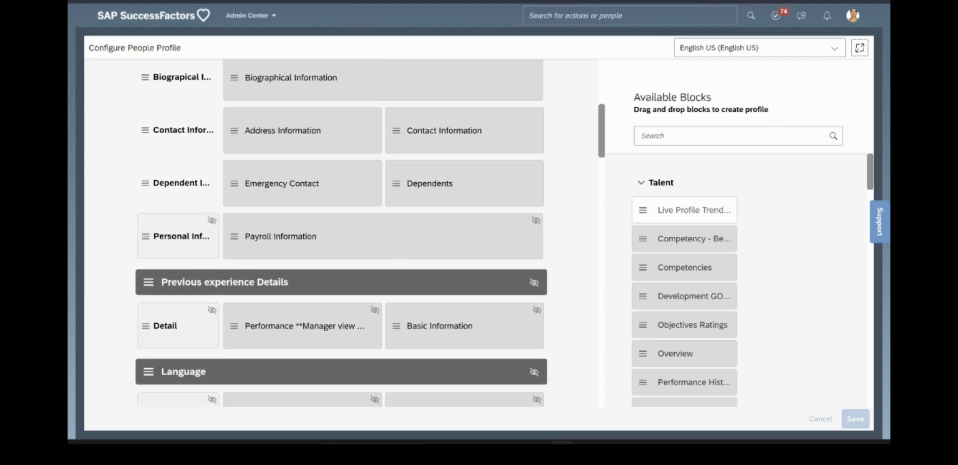
{"action": "scroll", "coordinate": [341, 233], "scroll_direction": "down", "scroll_amount": 18}
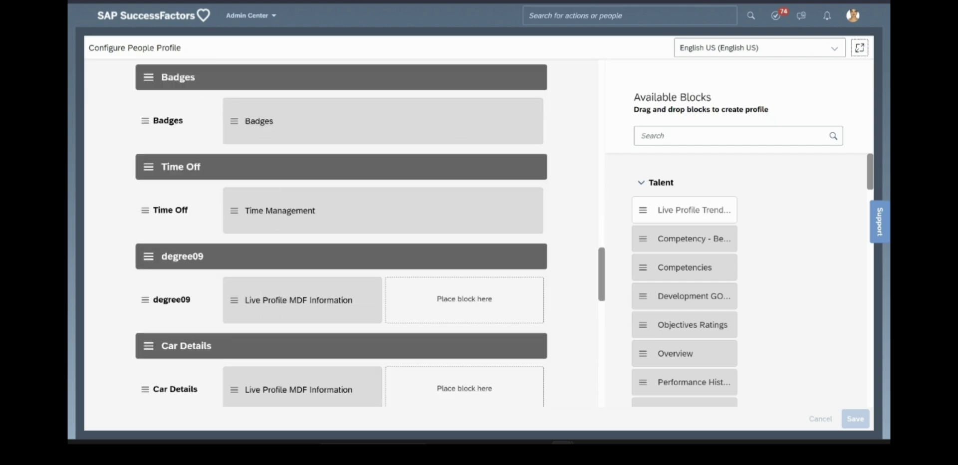
{"action": "scroll", "coordinate": [341, 233], "scroll_direction": "down", "scroll_amount": 10}
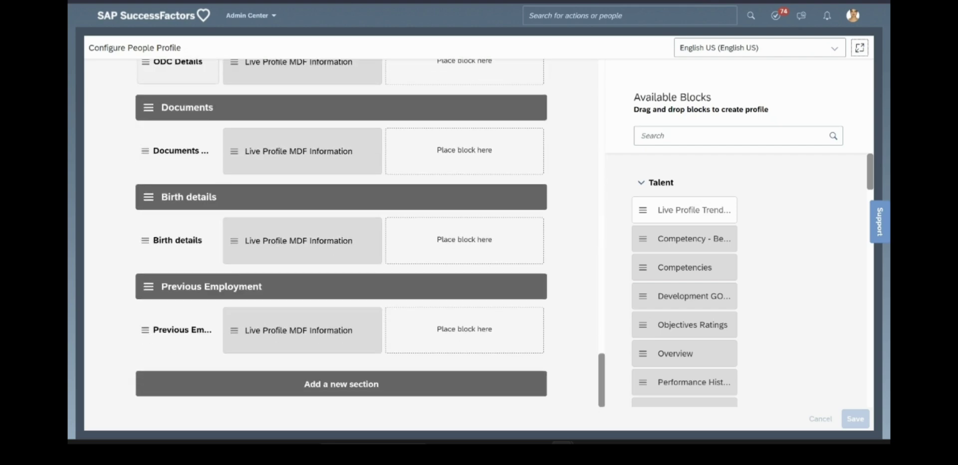
{"action": "left_click", "coordinate": [273, 382]}
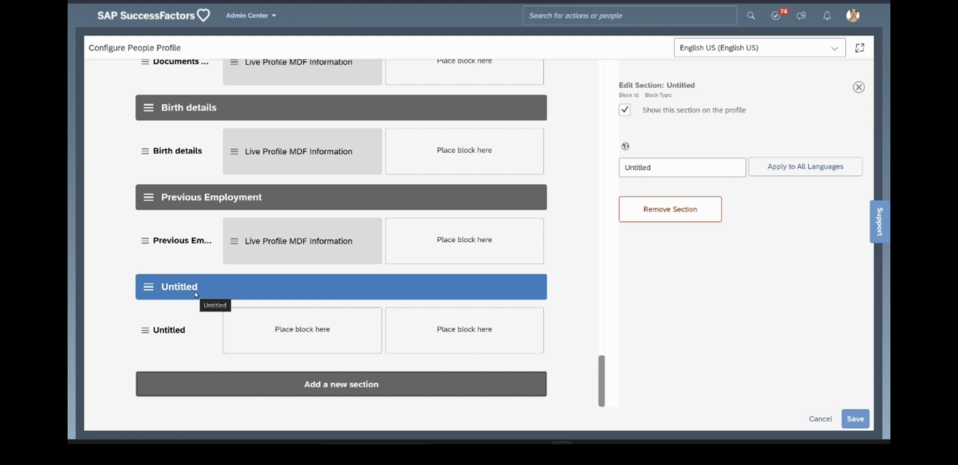
{"action": "left_click", "coordinate": [682, 167]}
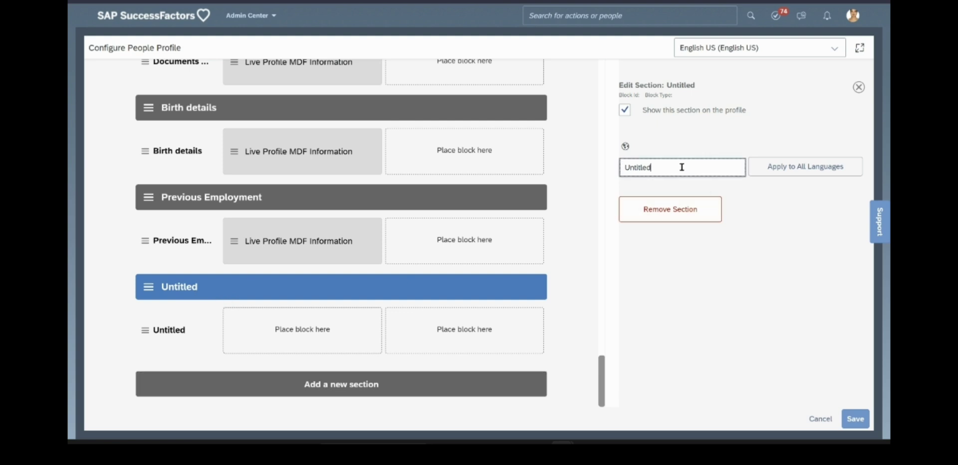
{"action": "double_click", "coordinate": [682, 167]}
{"action": "type", "text": "Previous EM"}
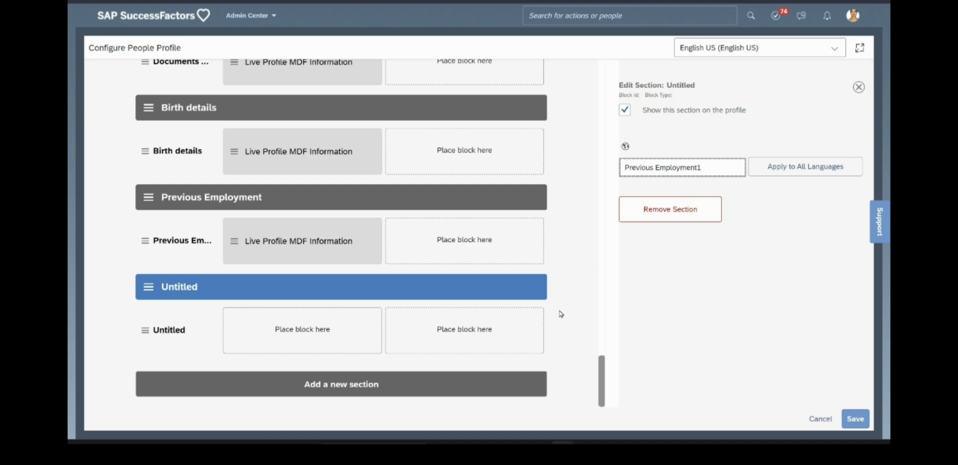
{"action": "scroll", "coordinate": [370, 325], "scroll_direction": "up", "scroll_amount": 5}
{"action": "left_click", "coordinate": [757, 278]}
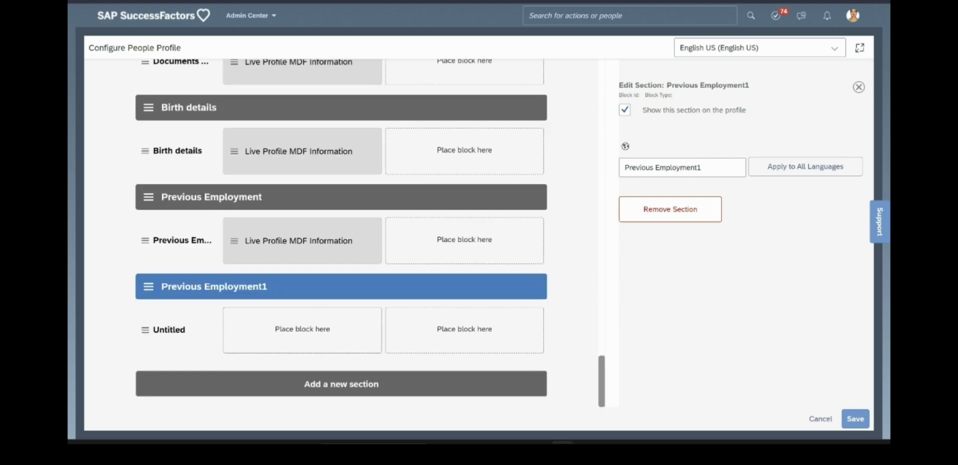
- Rename the untitled subsection in the Previous Employment1 section as Previous Employment1
{"action": "scroll", "coordinate": [283, 265], "scroll_direction": "up", "scroll_amount": 5}
{"action": "scroll", "coordinate": [520, 363], "scroll_direction": "down", "scroll_amount": 10}
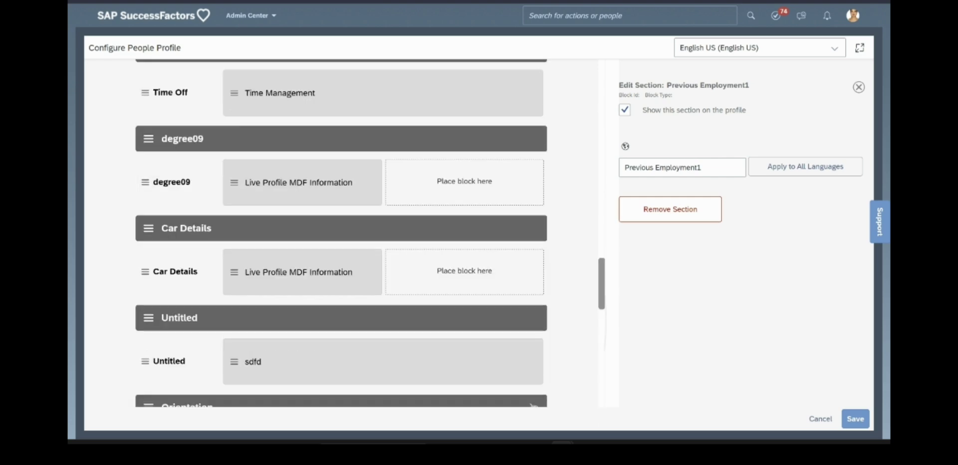
{"action": "scroll", "coordinate": [185, 236], "scroll_direction": "up", "scroll_amount": 15}
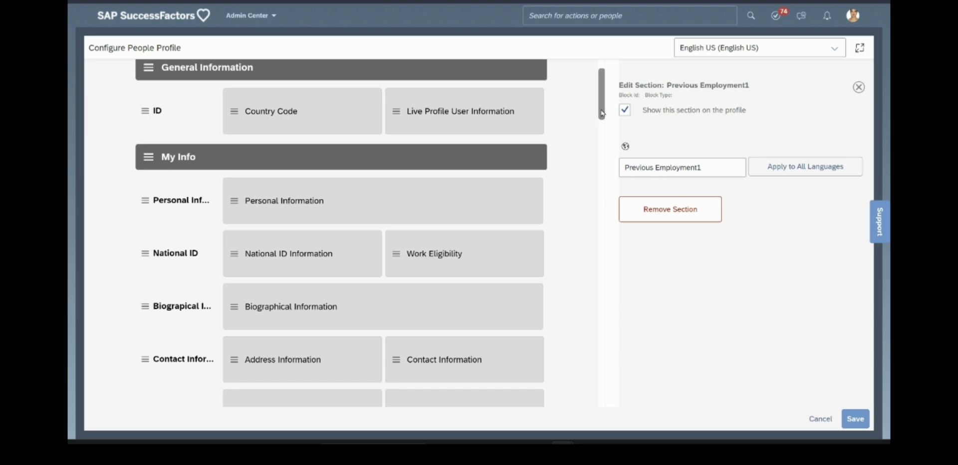
{"action": "left_click_drag", "start_coordinate": [602, 114], "coordinate": [605, 421]}
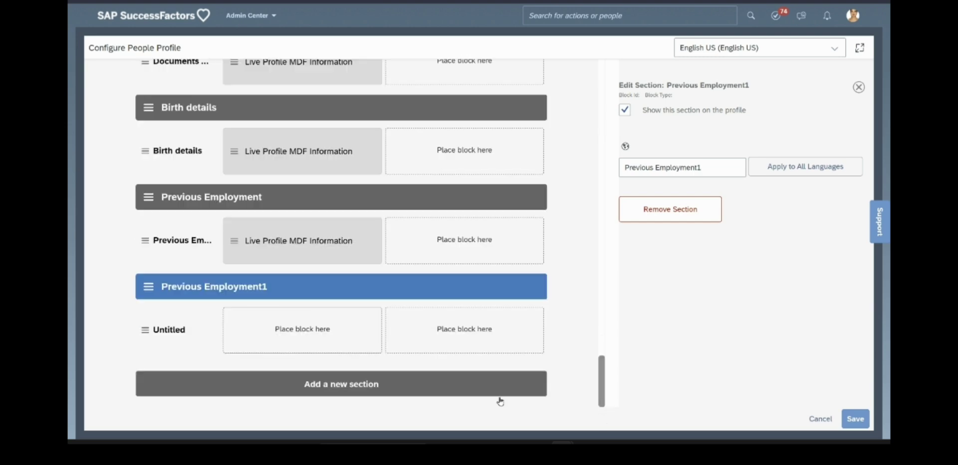
{"action": "left_click", "coordinate": [164, 337]}
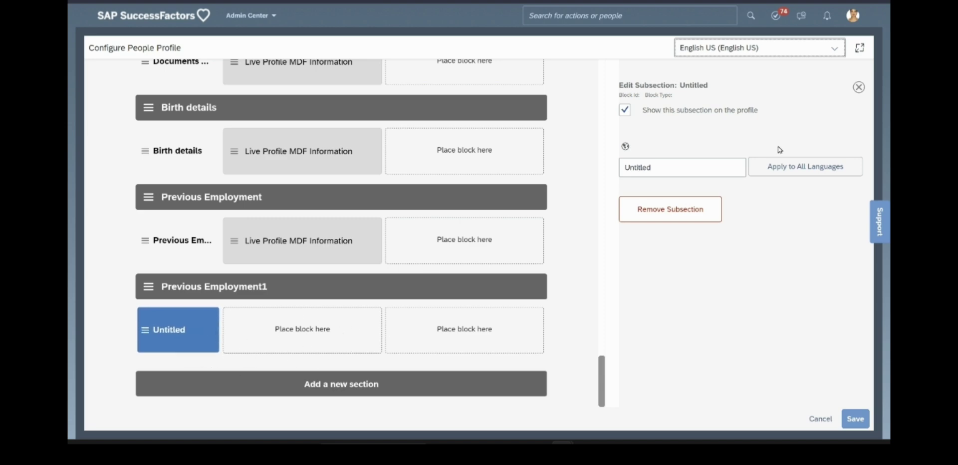
{"action": "left_click", "coordinate": [673, 169]}
{"action": "double_click", "coordinate": [672, 169]}
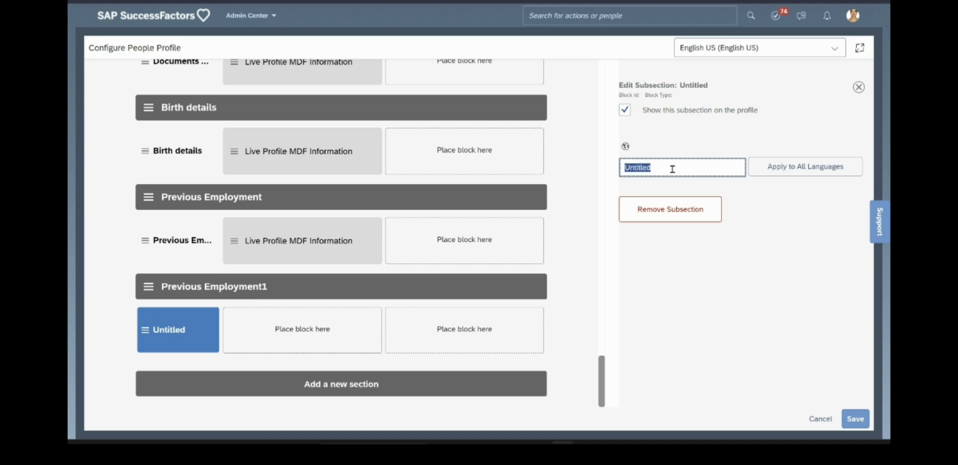
{"action": "type", "text": "Previous EMploy"}
{"action": "key", "text": "BackSpace"}
{"action": "key", "text": "BackSpace"}
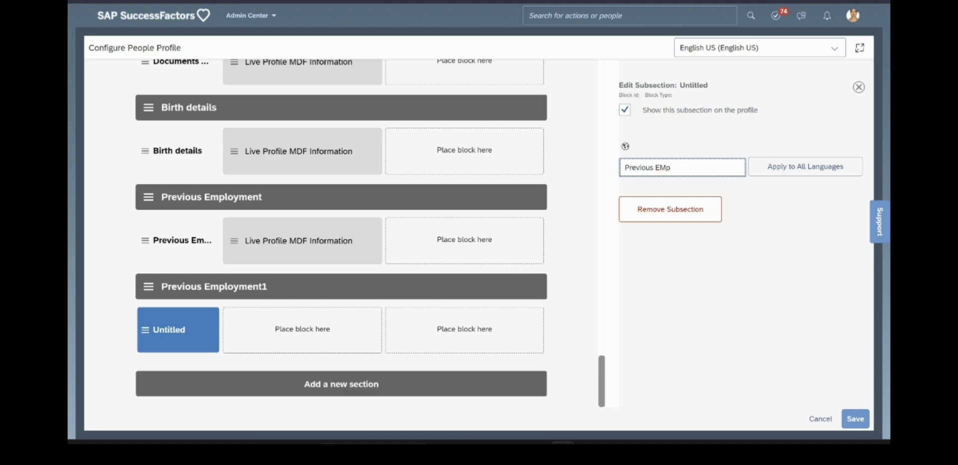
{"action": "type", "text": "mployment1"}
{"action": "left_click", "coordinate": [701, 281]}
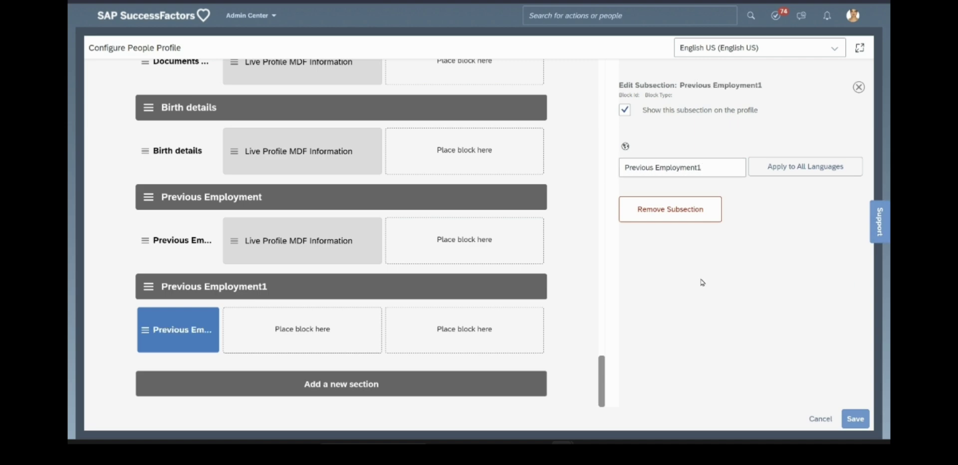
- Place the custom Live Profile MDF Information block in the first empty slot of the Previous Employment1 subsection
{"action": "left_click", "coordinate": [196, 342]}
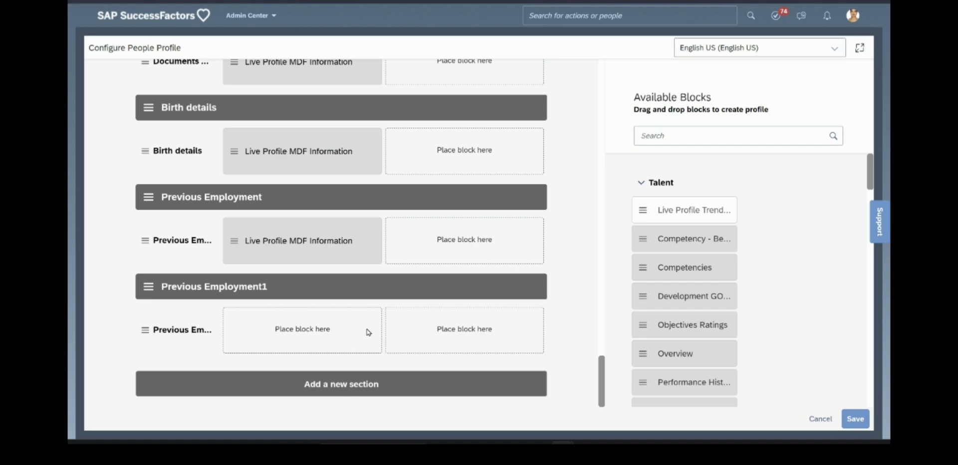
{"action": "scroll", "coordinate": [739, 280], "scroll_direction": "down", "scroll_amount": 3}
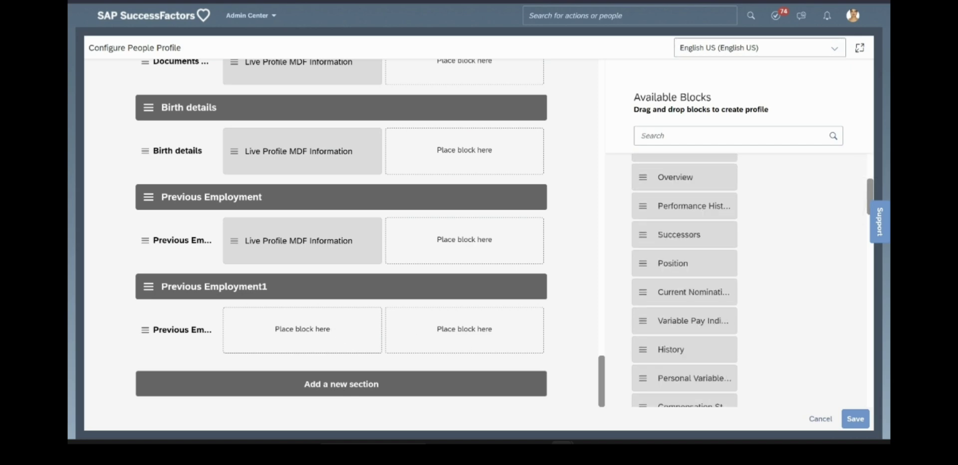
{"action": "scroll", "coordinate": [737, 345], "scroll_direction": "down", "scroll_amount": 2}
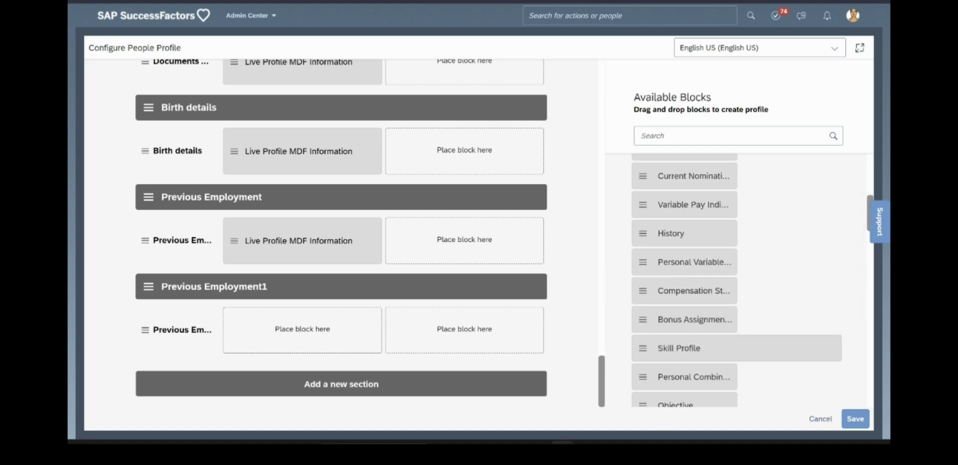
{"action": "left_click_drag", "start_coordinate": [866, 208], "coordinate": [873, 356]}
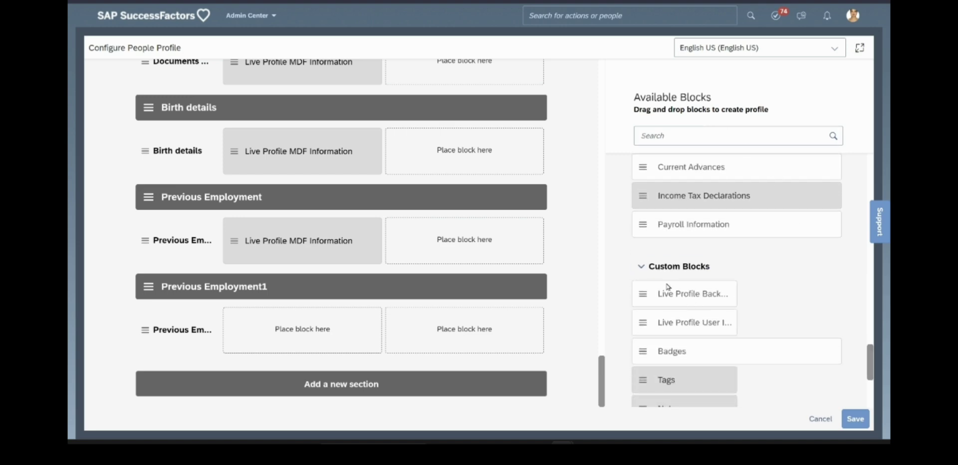
{"action": "left_click_drag", "start_coordinate": [871, 356], "coordinate": [871, 378]}
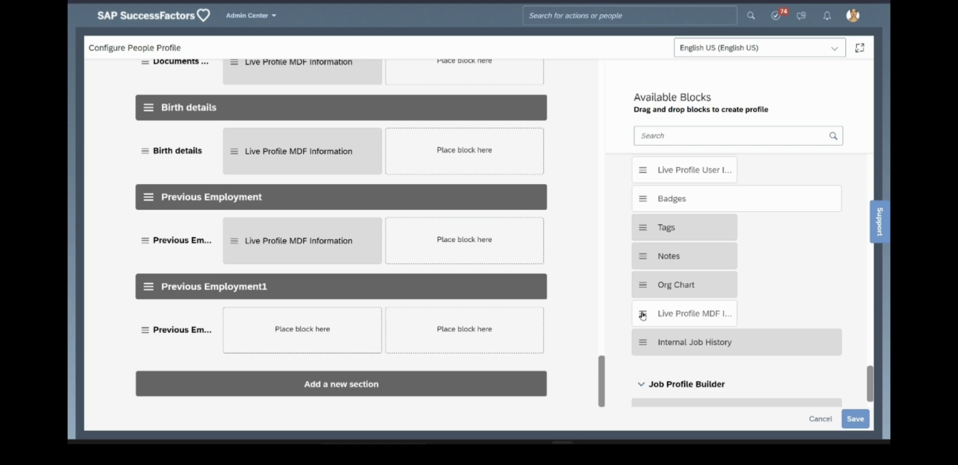
{"action": "left_click_drag", "start_coordinate": [643, 315], "coordinate": [349, 328]}
- Set the MDF Screen ID of the Previous Employment1 block to Previous_employment and save the people profile configuration
{"action": "left_click", "coordinate": [349, 328]}
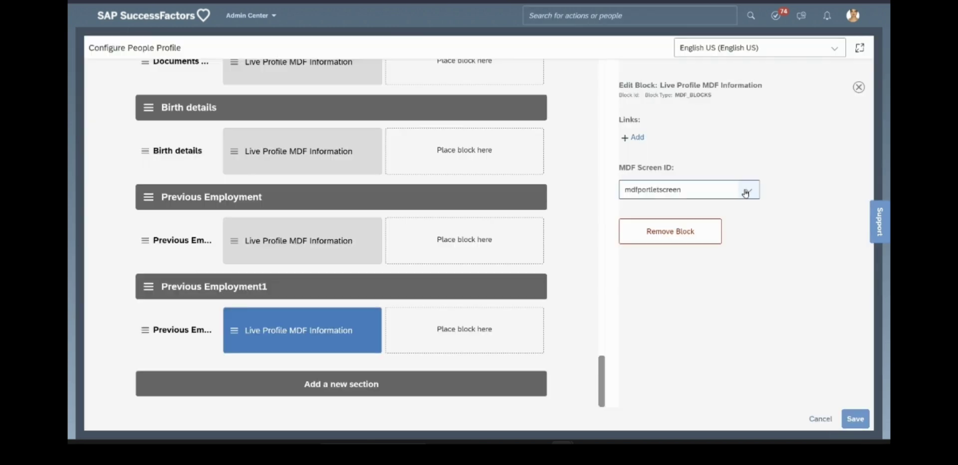
{"action": "left_click", "coordinate": [747, 189]}
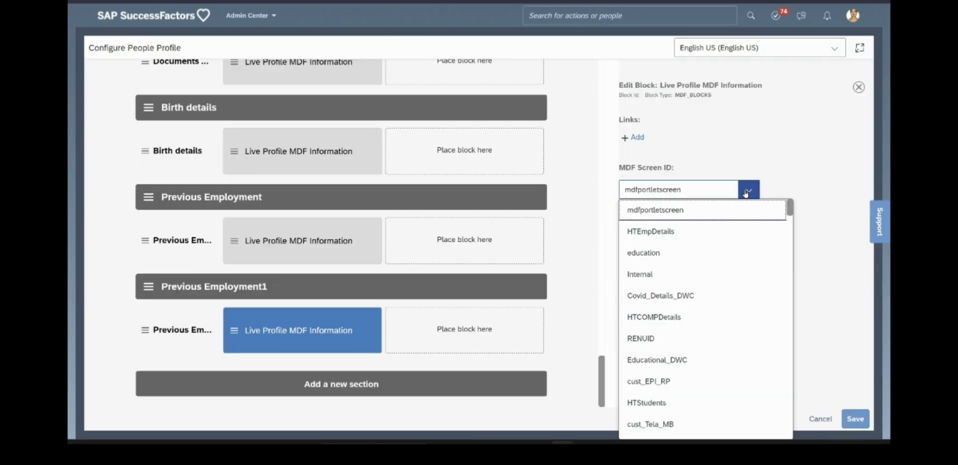
{"action": "key", "text": "p"}
{"action": "key", "text": "p"}
{"action": "key", "text": "p"}
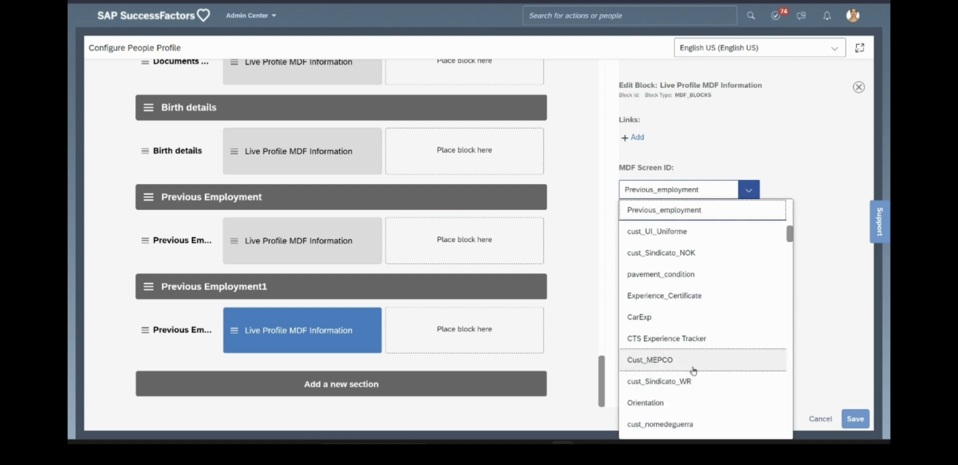
{"action": "left_click", "coordinate": [677, 213]}
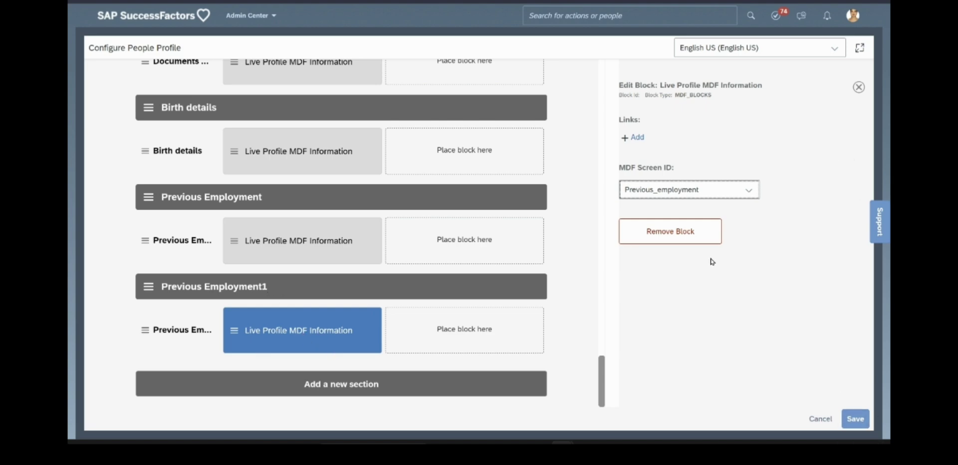
{"action": "left_click", "coordinate": [857, 420]}
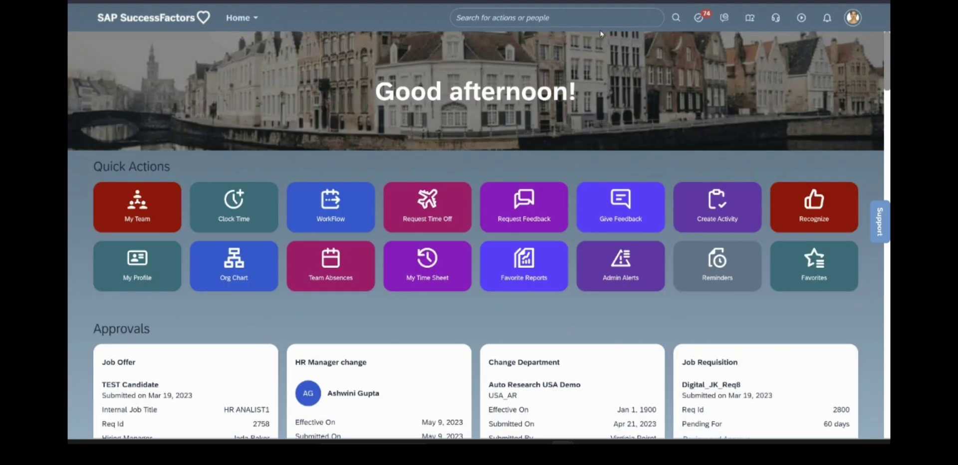
- Search the actions for "manage permission role", open Manage Permission Roles and open the SUPER ADMIN role
{"action": "left_click", "coordinate": [602, 14]}
{"action": "type", "text": "mana"}
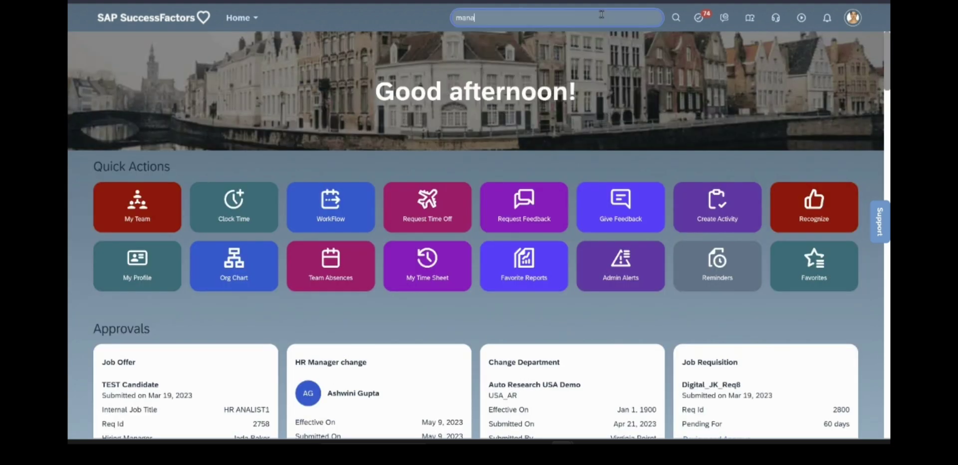
{"action": "type", "text": "ge permission role"}
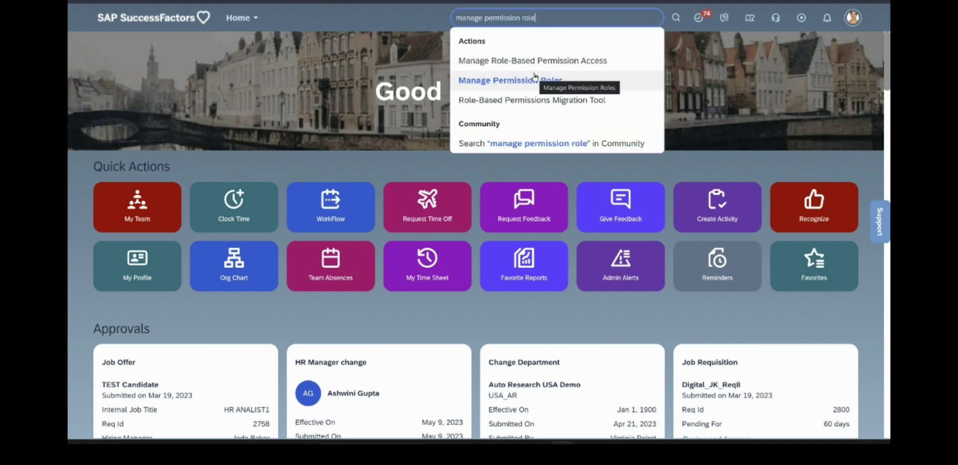
{"action": "left_click", "coordinate": [526, 79]}
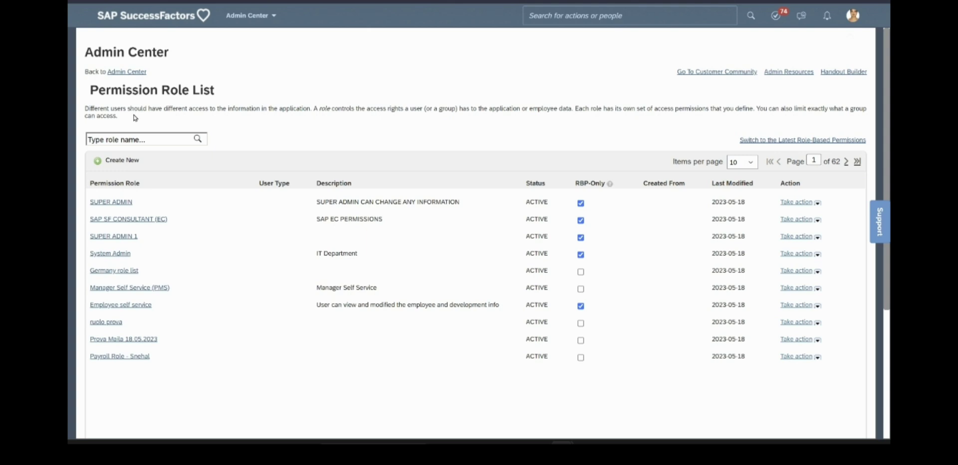
{"action": "left_click", "coordinate": [112, 203]}
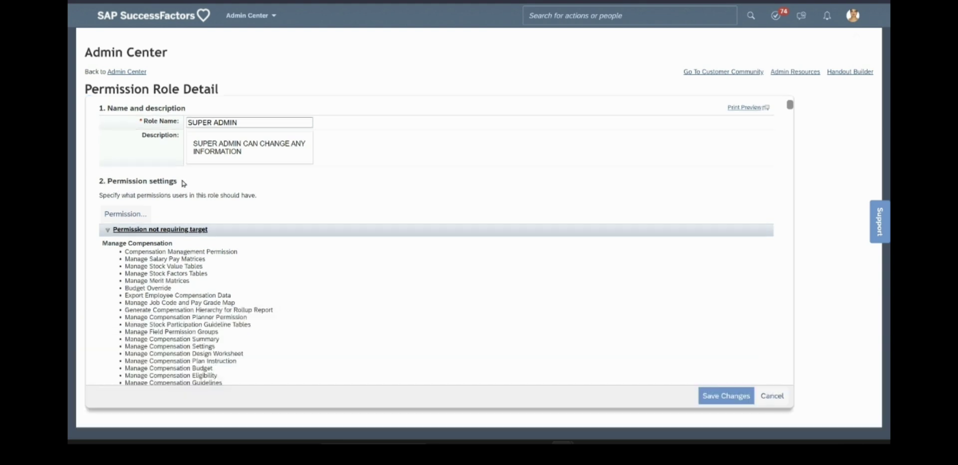
- Open the role's permission settings, find "views" and show the Employee Views permissions
{"action": "left_click", "coordinate": [125, 215]}
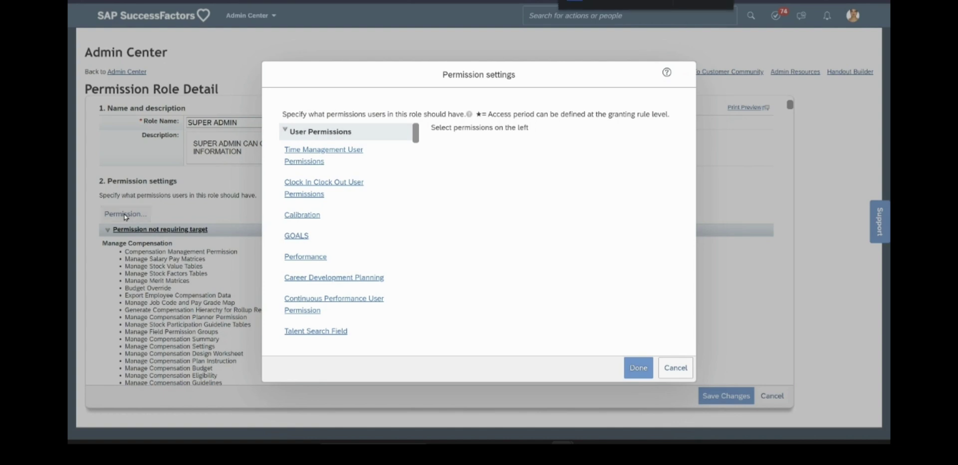
{"action": "type", "text": "views"}
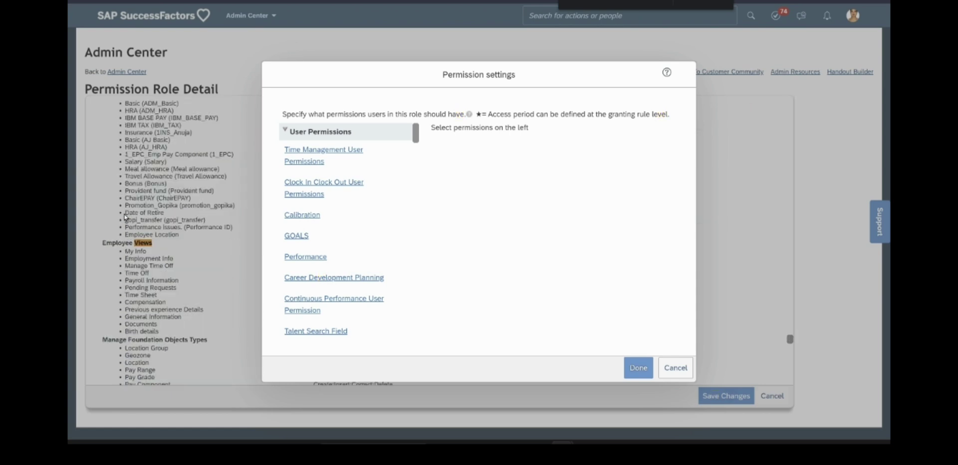
{"action": "key", "text": "Return"}
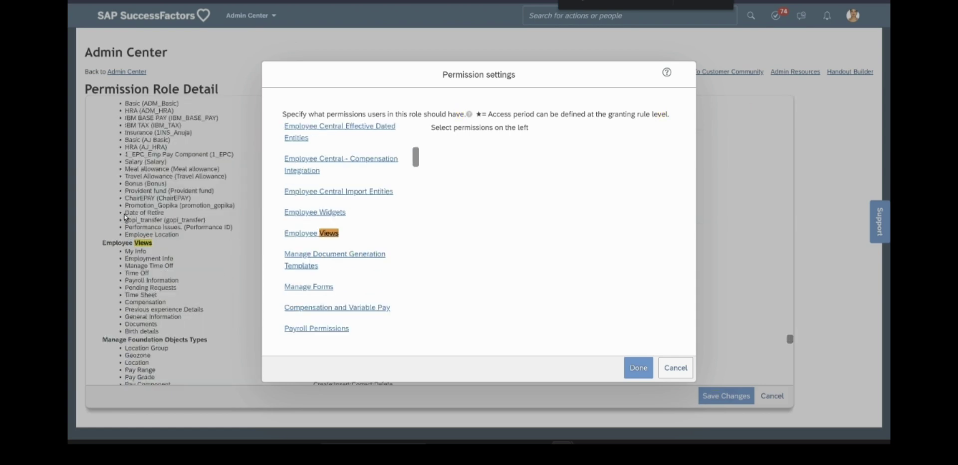
{"action": "left_click", "coordinate": [319, 237]}
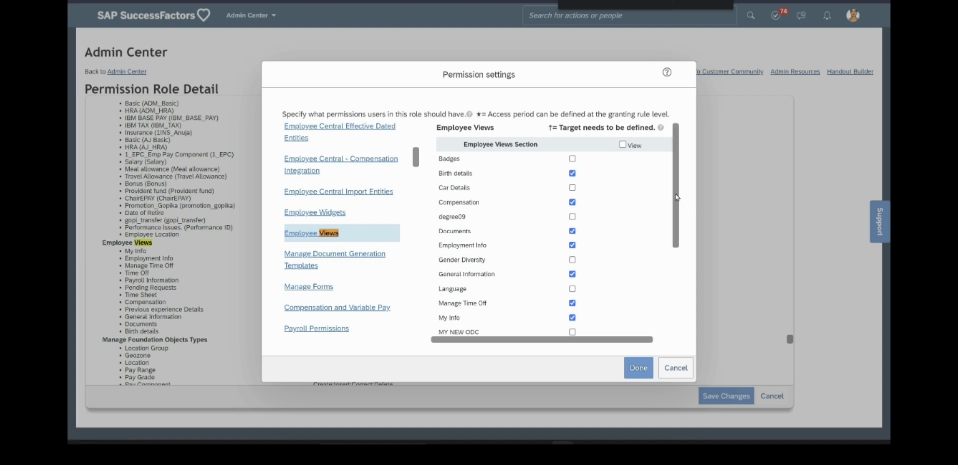
- Grant the View permission for the Previous Employment1 section and save the changes to the SUPER ADMIN role
{"action": "left_click_drag", "start_coordinate": [677, 197], "coordinate": [673, 298]}
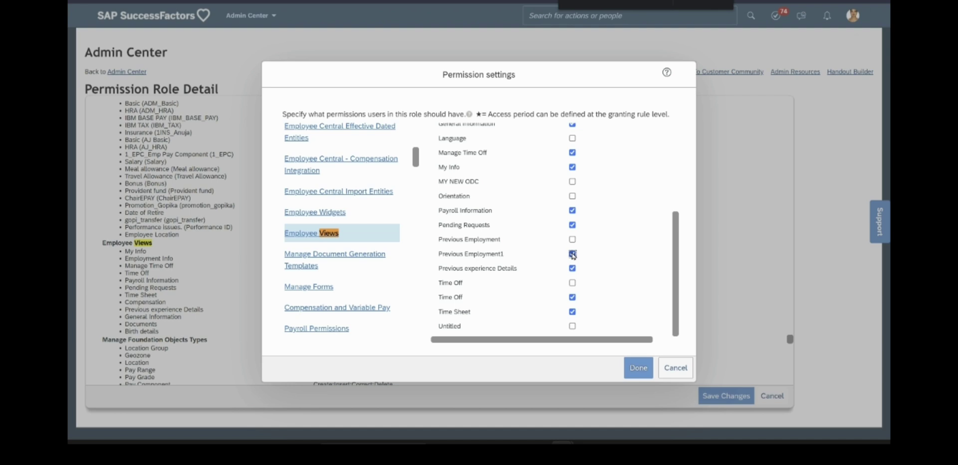
{"action": "left_click", "coordinate": [634, 374]}
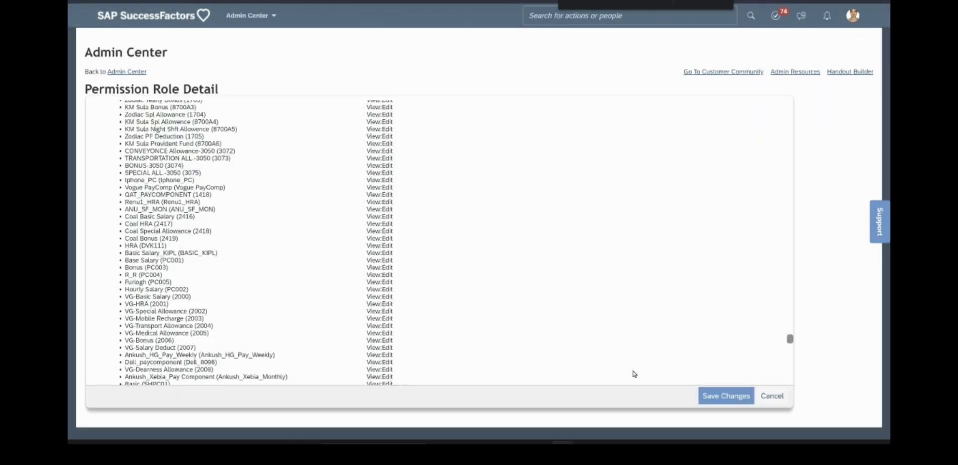
{"action": "left_click", "coordinate": [729, 397]}
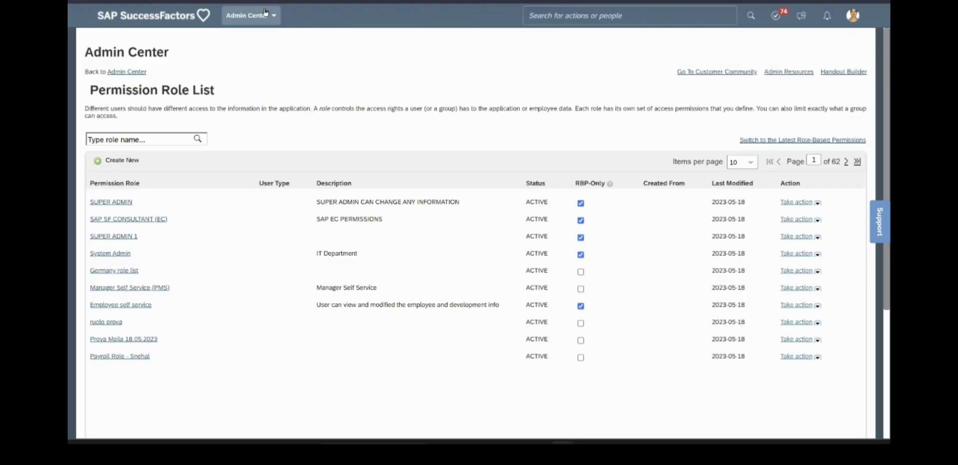
- Open Employee Files and go to the Previous Employment1 section of the employee's profile
{"action": "left_click", "coordinate": [265, 13]}
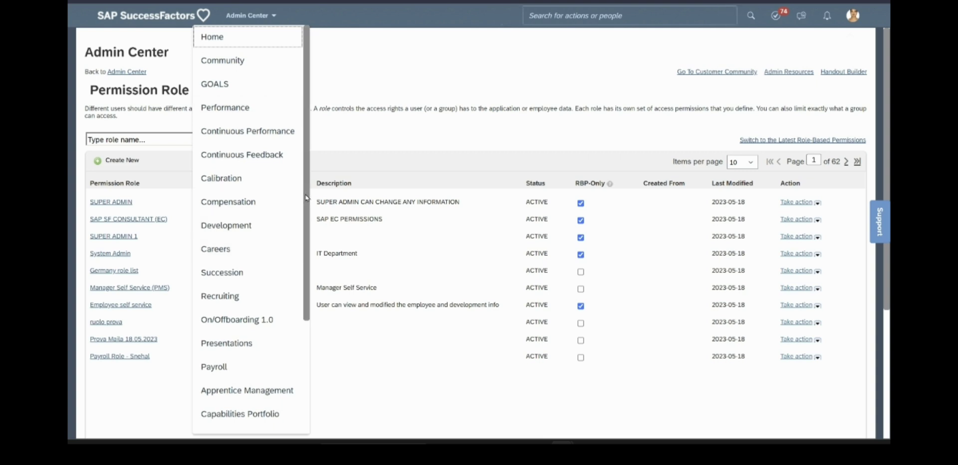
{"action": "scroll", "coordinate": [307, 198], "scroll_direction": "down", "scroll_amount": 3}
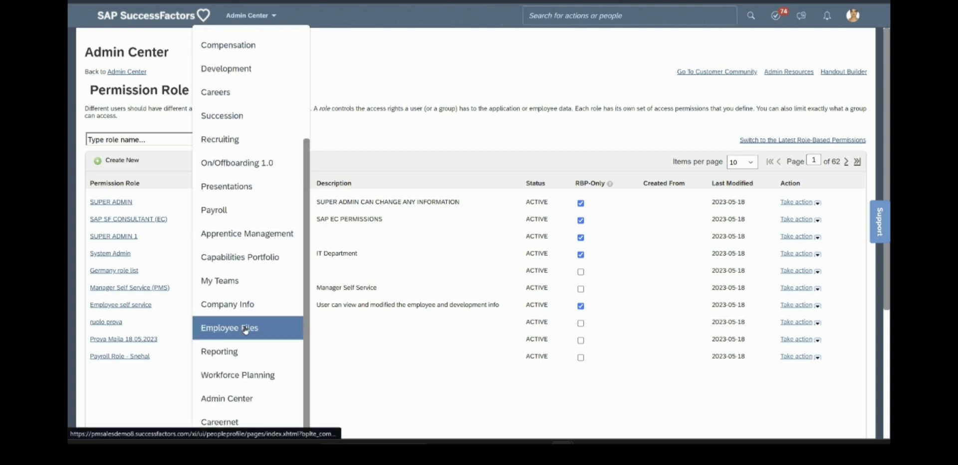
{"action": "left_click", "coordinate": [245, 328]}
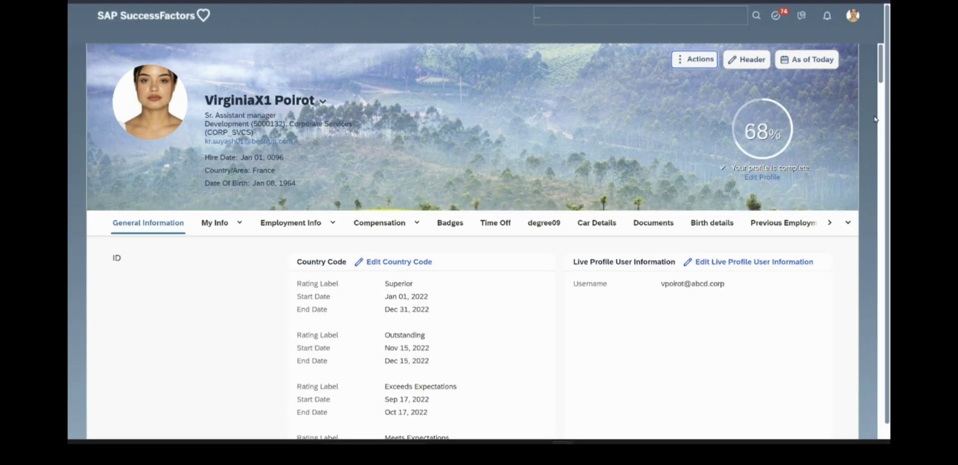
{"action": "scroll", "coordinate": [213, 138], "scroll_direction": "down", "scroll_amount": 5}
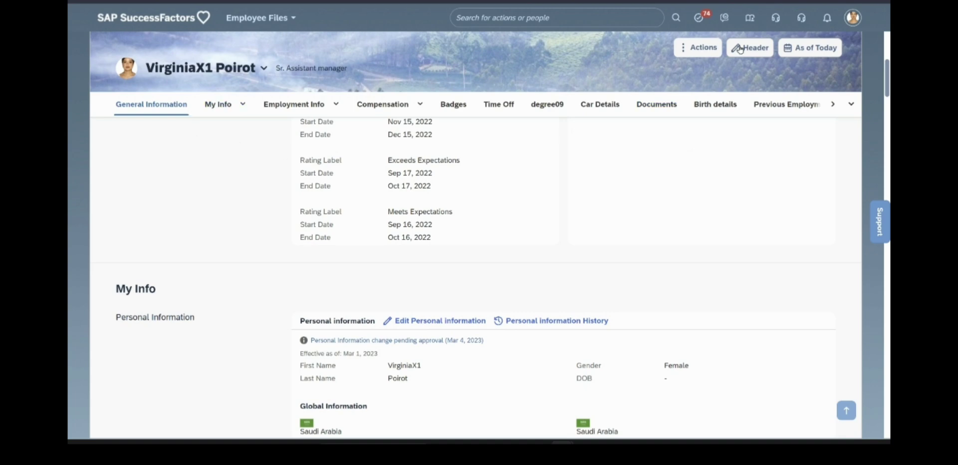
{"action": "left_click", "coordinate": [852, 104]}
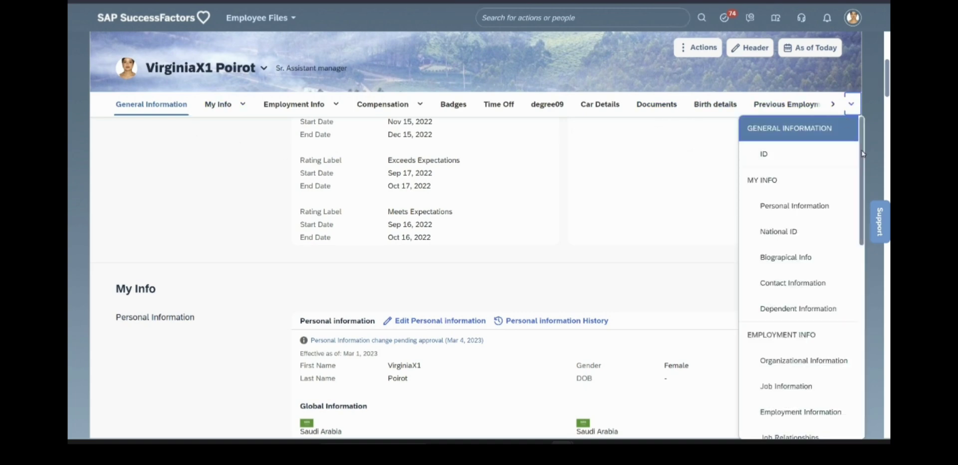
{"action": "scroll", "coordinate": [863, 175], "scroll_direction": "down", "scroll_amount": 1}
{"action": "left_click_drag", "start_coordinate": [865, 175], "coordinate": [866, 370]}
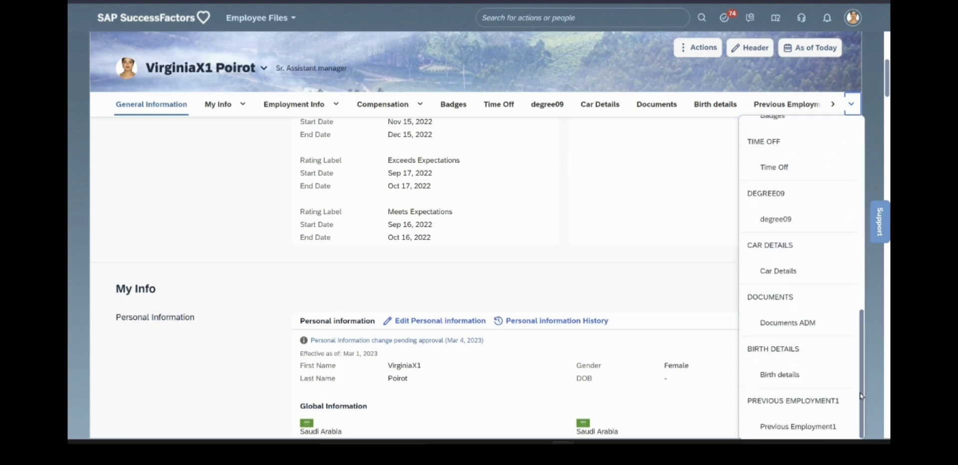
{"action": "left_click", "coordinate": [802, 405]}
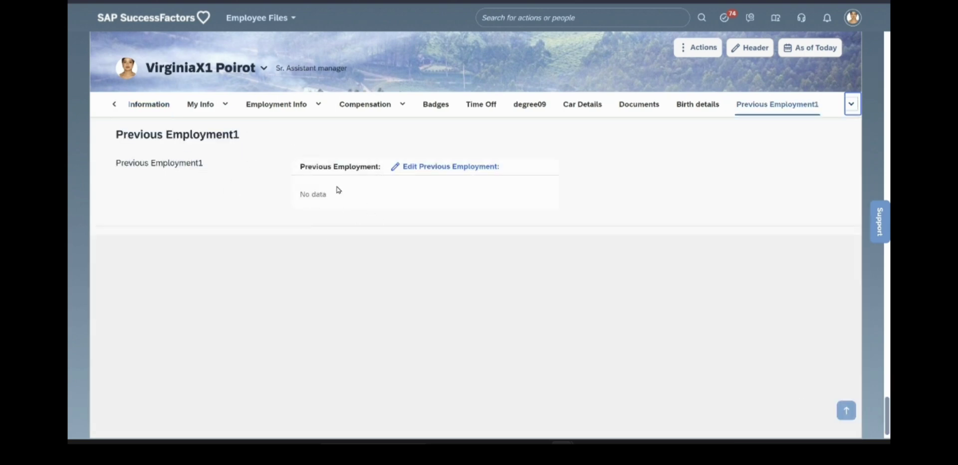
- Open the Previous Employment block for editing and enter the employee's first name as the externalName
{"action": "left_click", "coordinate": [428, 170]}
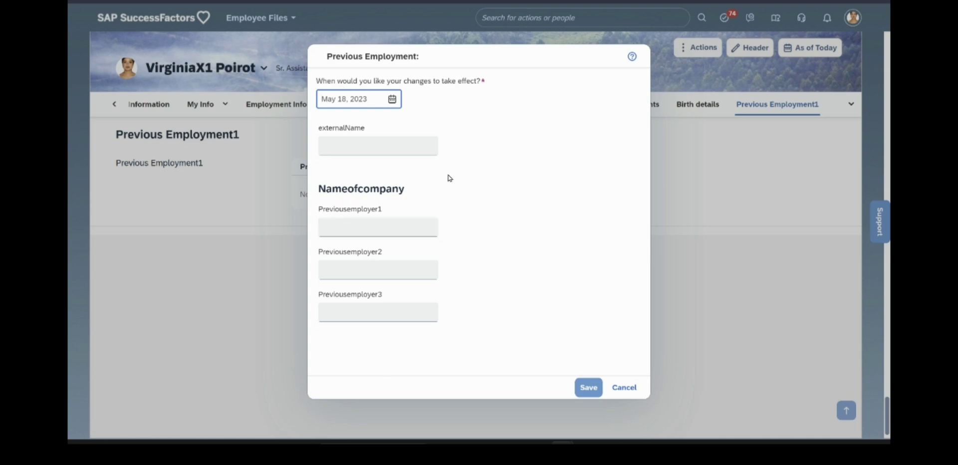
{"action": "left_click", "coordinate": [373, 144]}
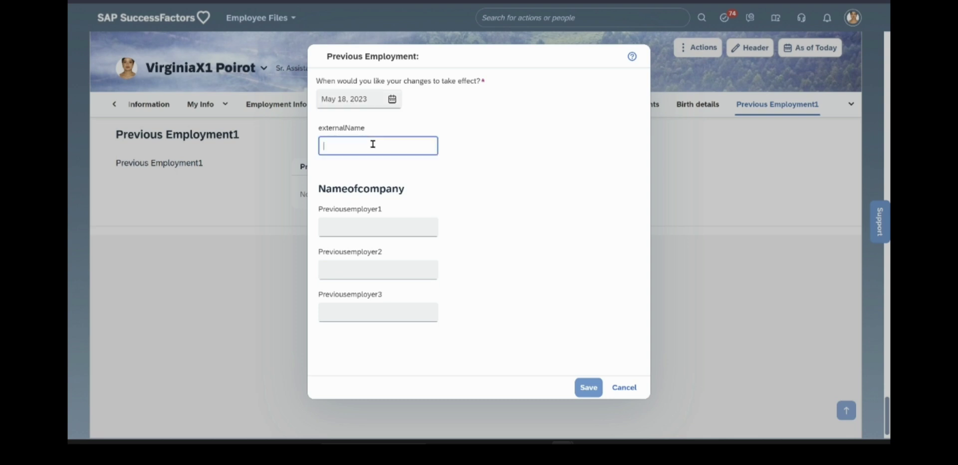
{"action": "type", "text": "Virginia"}
- Enter xyz, abc and HCL as Previousemployer1, Previousemployer2 and Previousemployer3, and save the previous employment record
{"action": "left_click", "coordinate": [373, 229]}
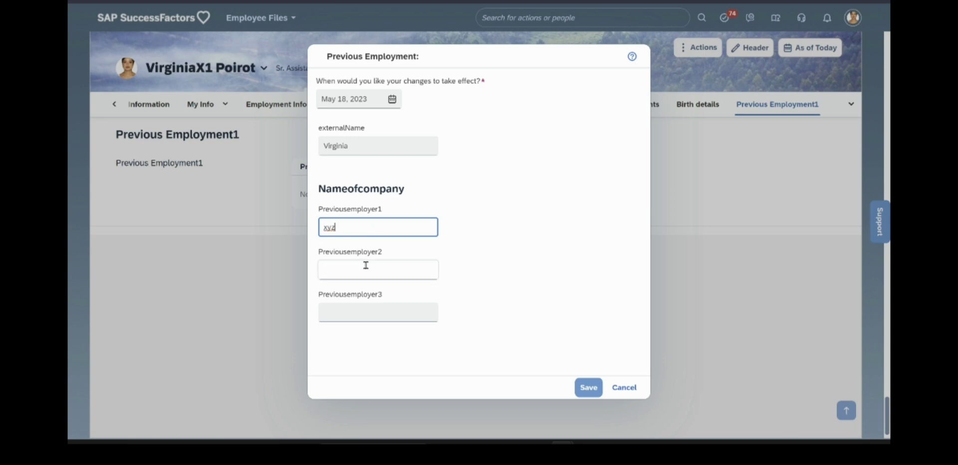
{"action": "left_click", "coordinate": [366, 265]}
{"action": "type", "text": "abc"}
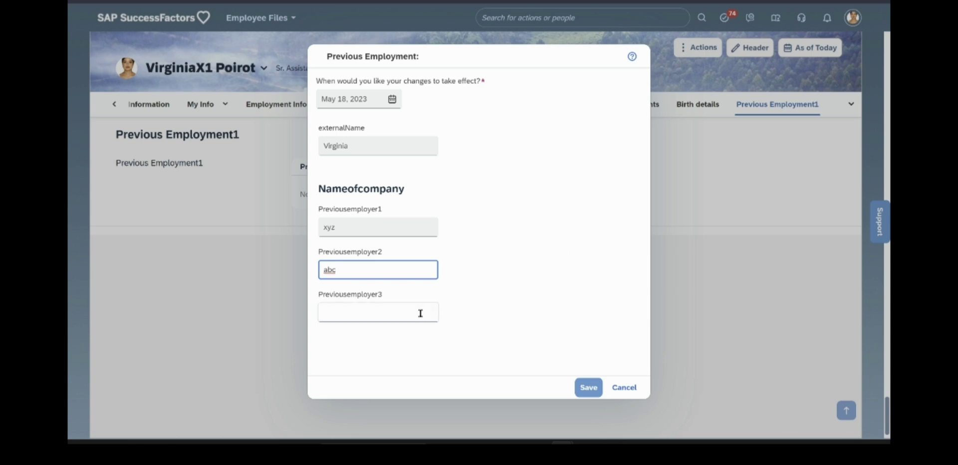
{"action": "left_click", "coordinate": [417, 312]}
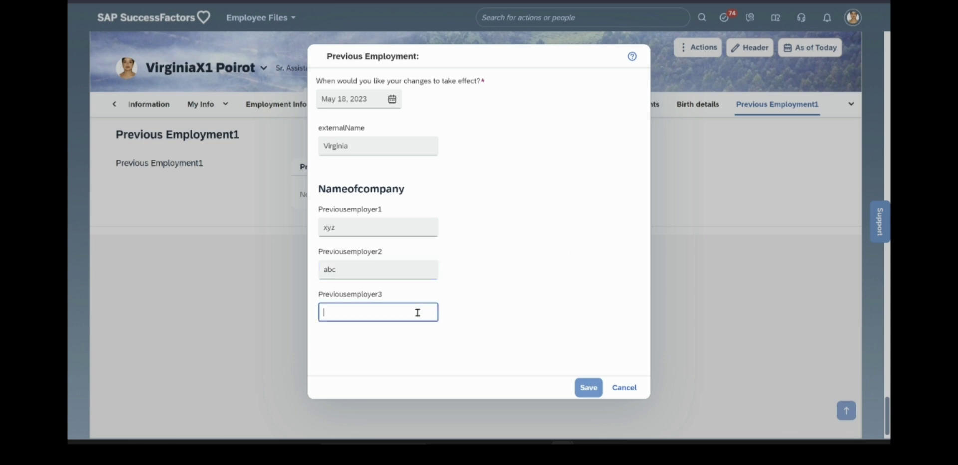
{"action": "type", "text": "HCL"}
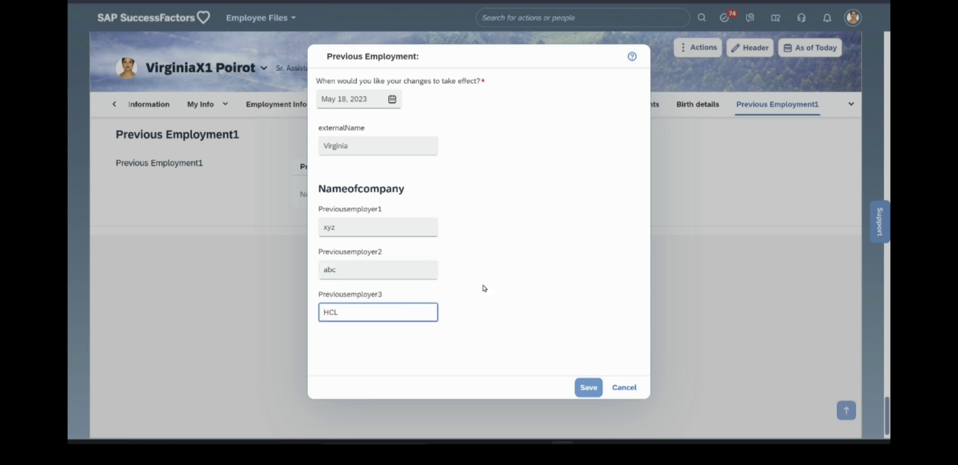
{"action": "left_click", "coordinate": [591, 388]}
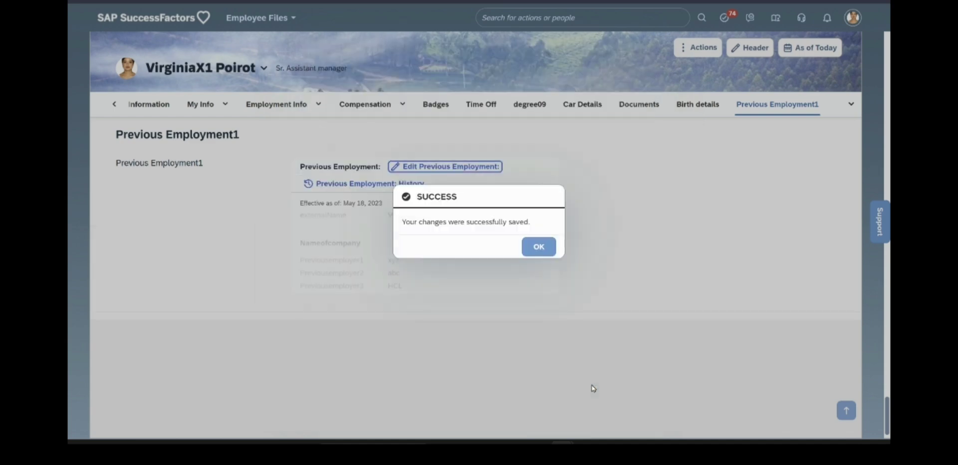
{"action": "left_click", "coordinate": [536, 248]}
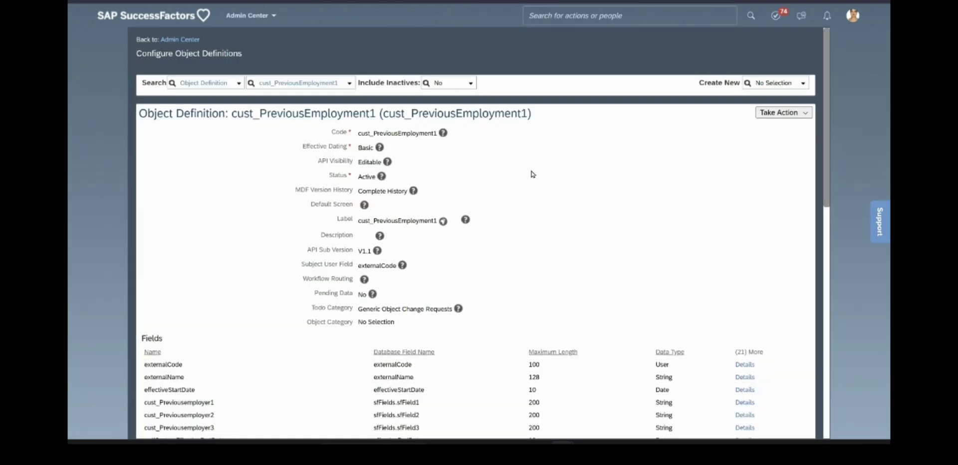
{"action": "scroll", "coordinate": [605, 200], "scroll_direction": "down", "scroll_amount": 8}
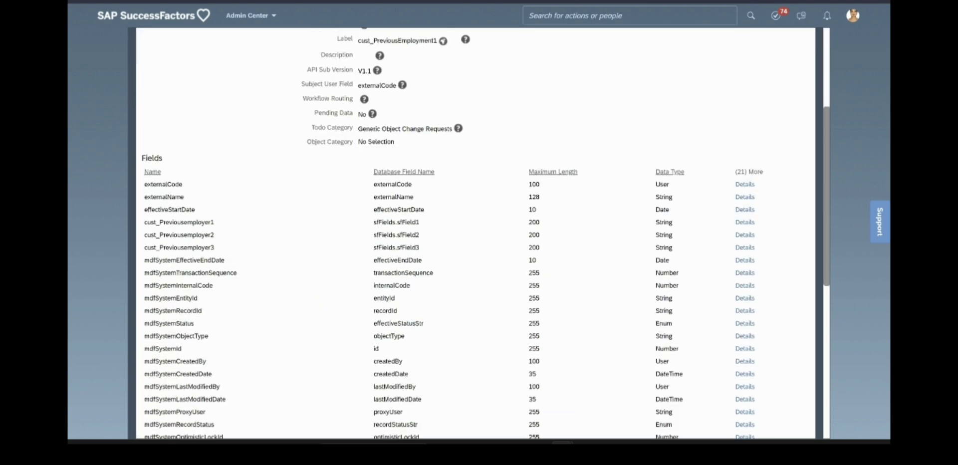
{"action": "scroll", "coordinate": [474, 230], "scroll_direction": "down", "scroll_amount": 1}
{"action": "scroll", "coordinate": [422, 209], "scroll_direction": "up", "scroll_amount": 10}
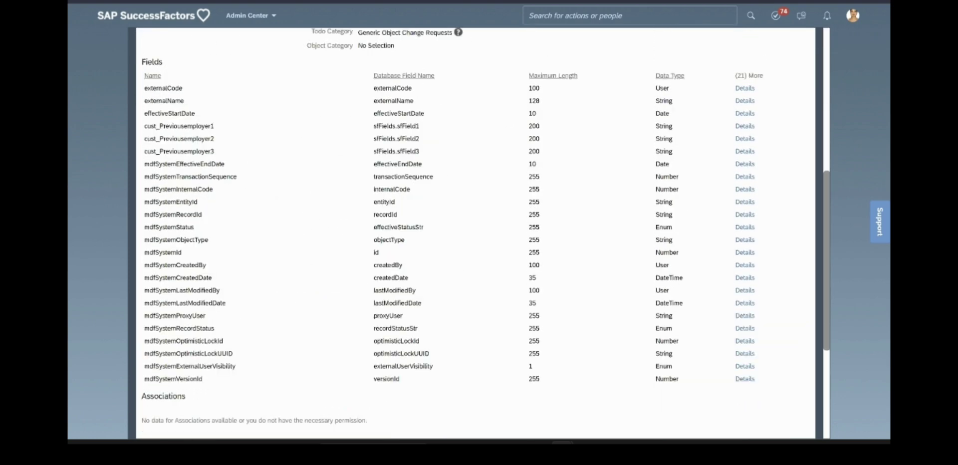